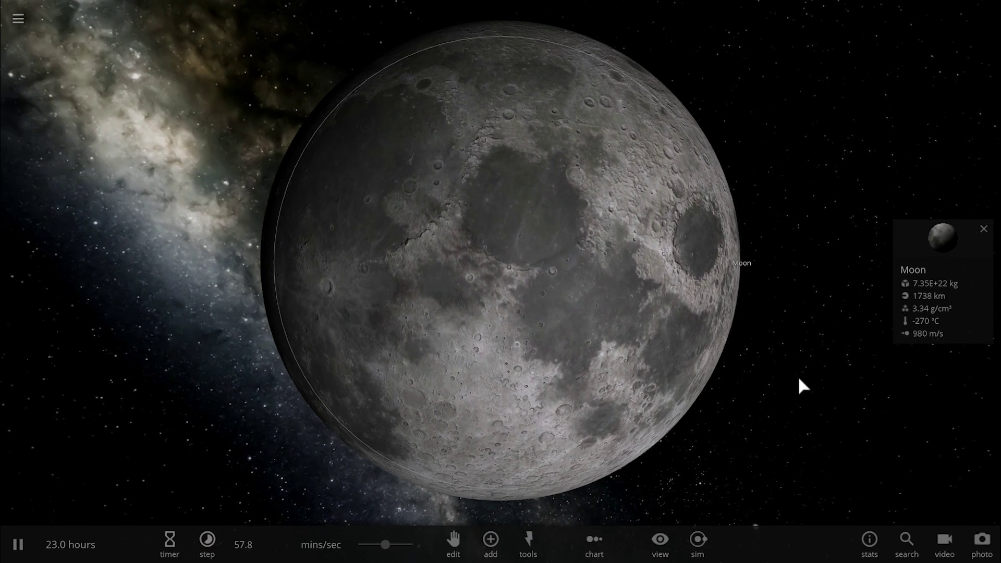
Inspect the Moon and its orbit, and focus the view on Earth up close
left_click_drag(798, 379, 742, 348)
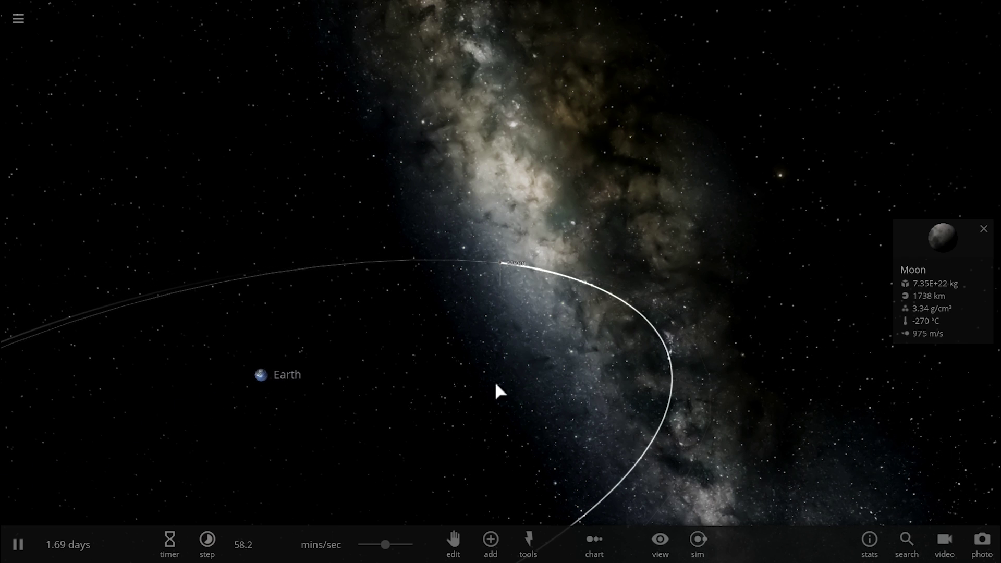
double_click(267, 373)
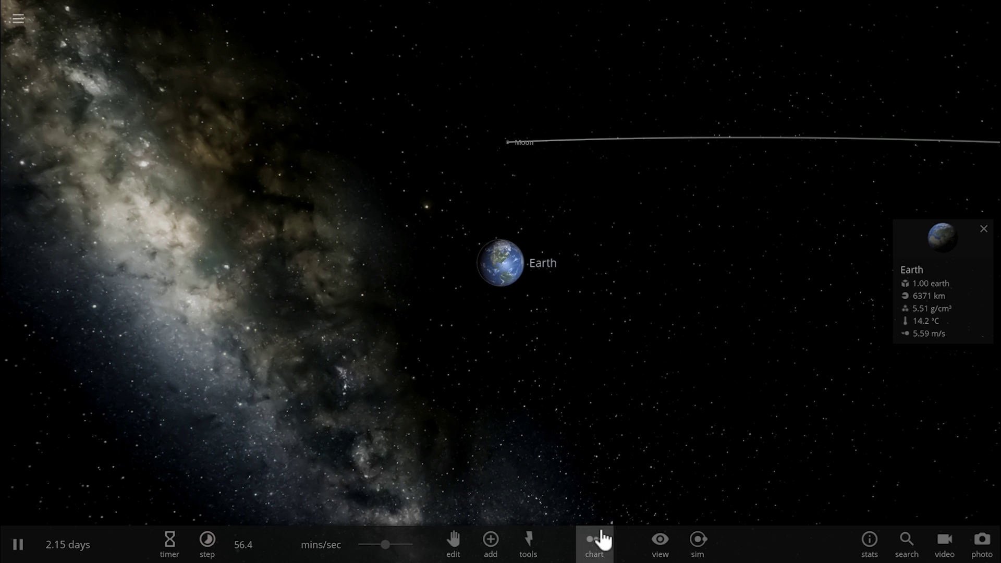
left_click_drag(580, 405, 576, 401)
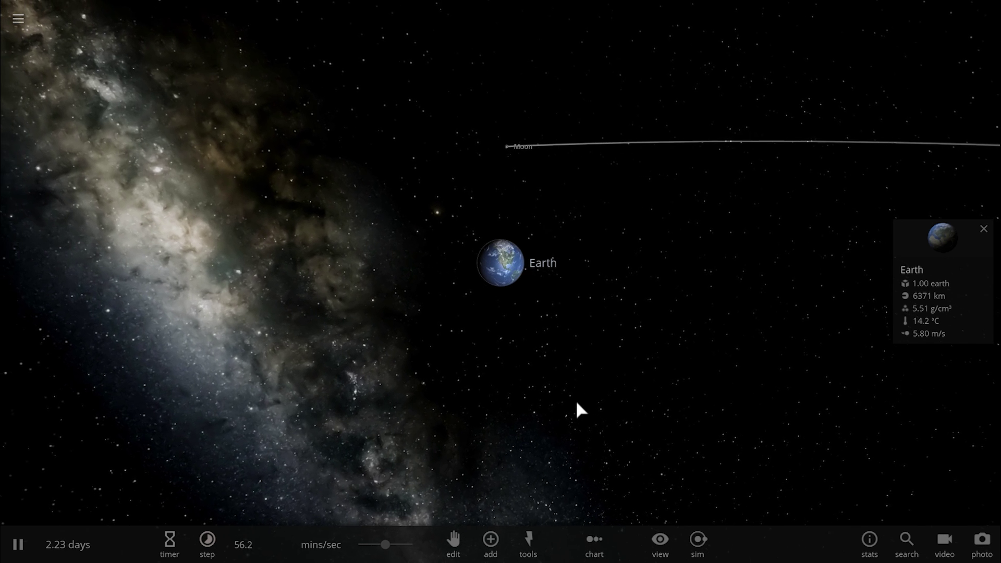
scroll(582, 381, "up", 2)
scroll(582, 386, "up", 3)
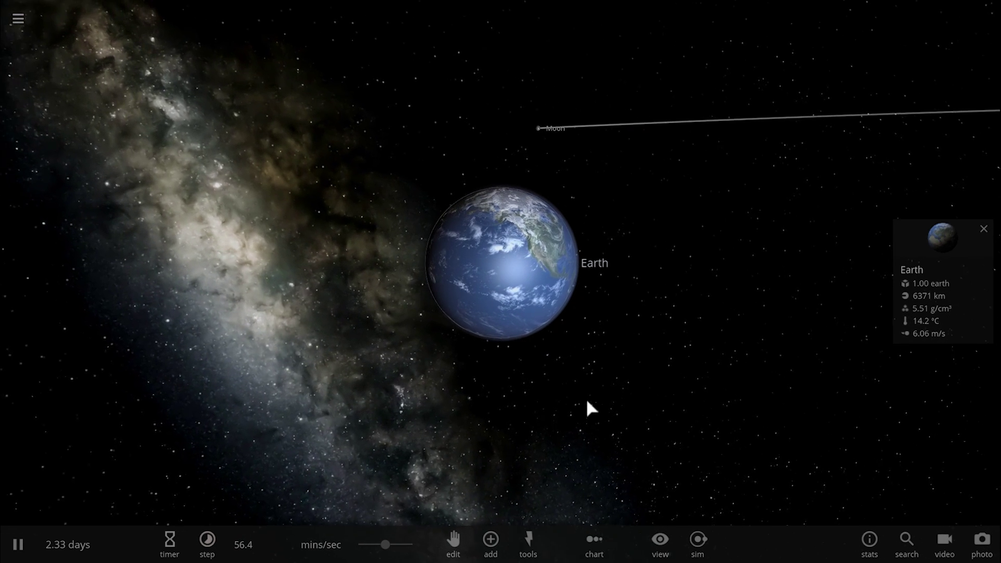
left_click_drag(587, 401, 565, 393)
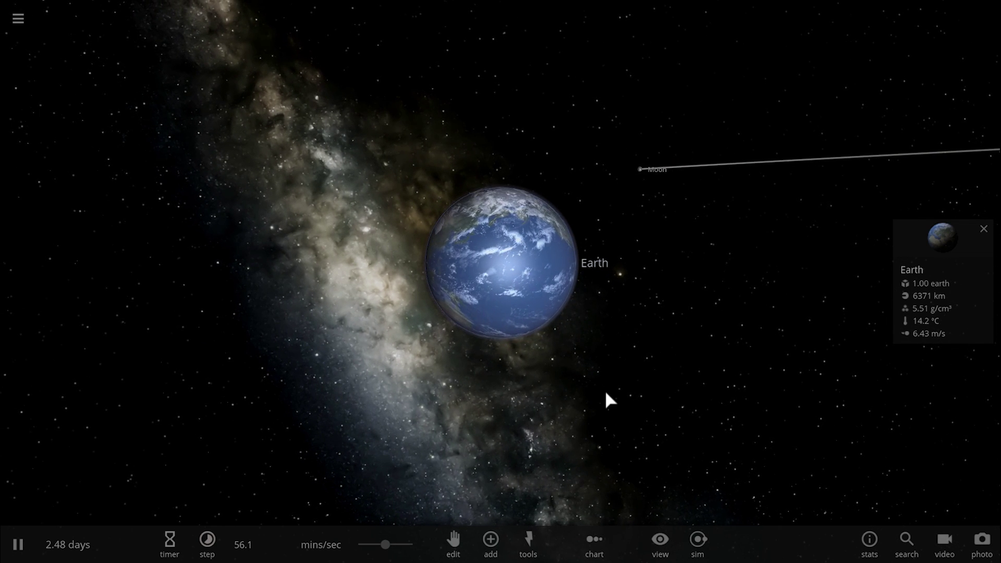
Line up Earth and the Moon in a chart to compare their sizes, and close the chart
left_click(599, 549)
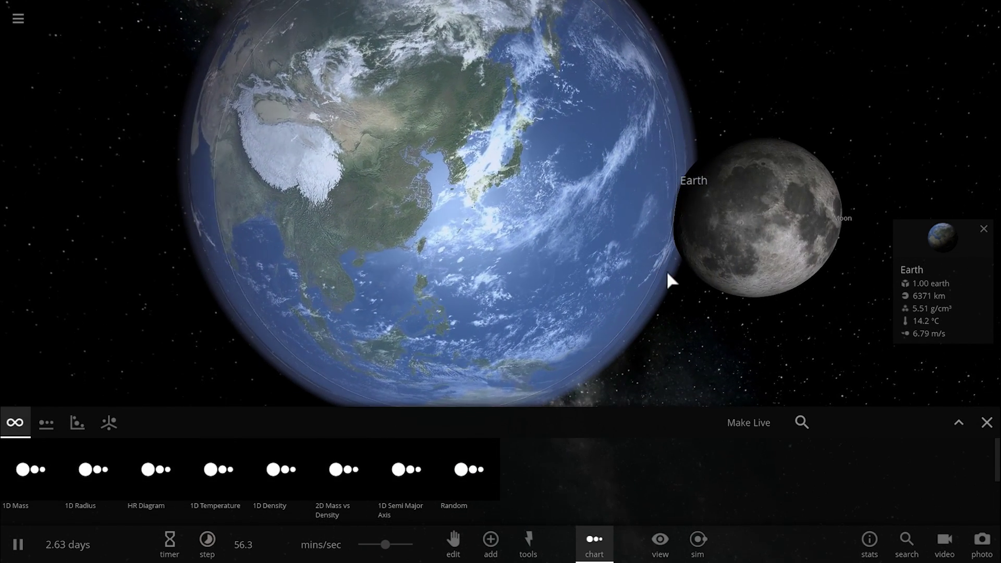
scroll(727, 321, "down", 3)
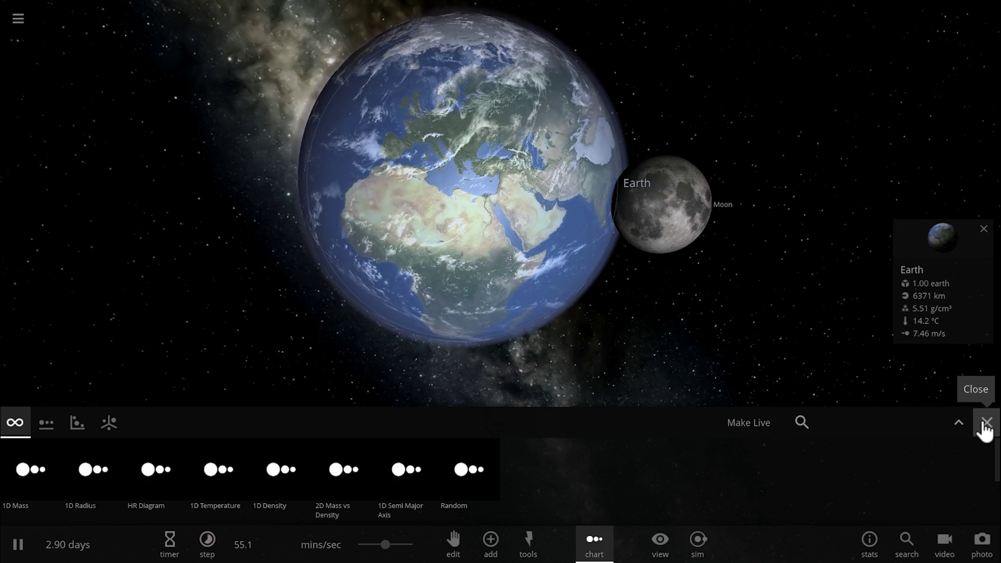
left_click(594, 542)
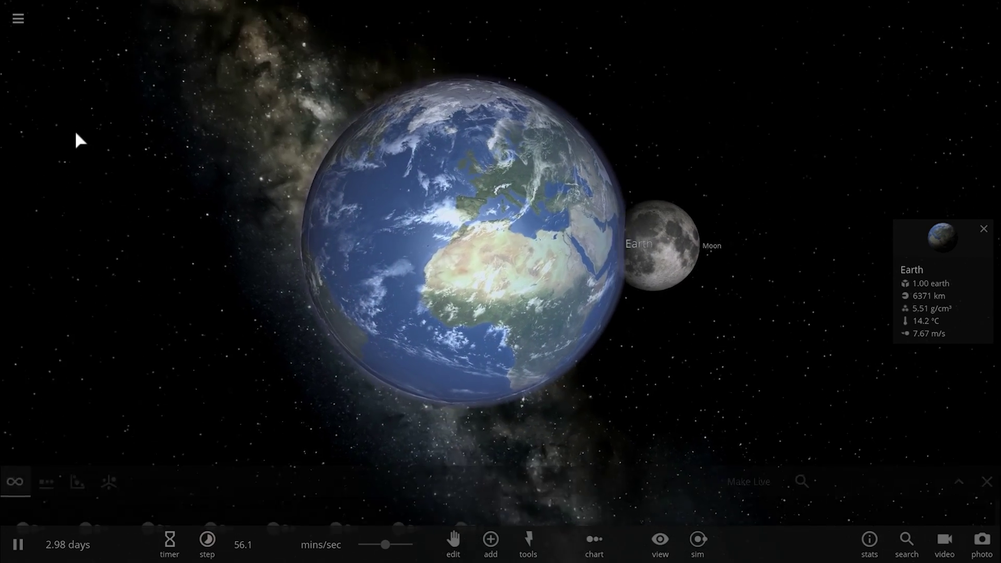
Open the simulation of Jupiter and its moons and compare their sizes side by side in a chart
left_click(18, 22)
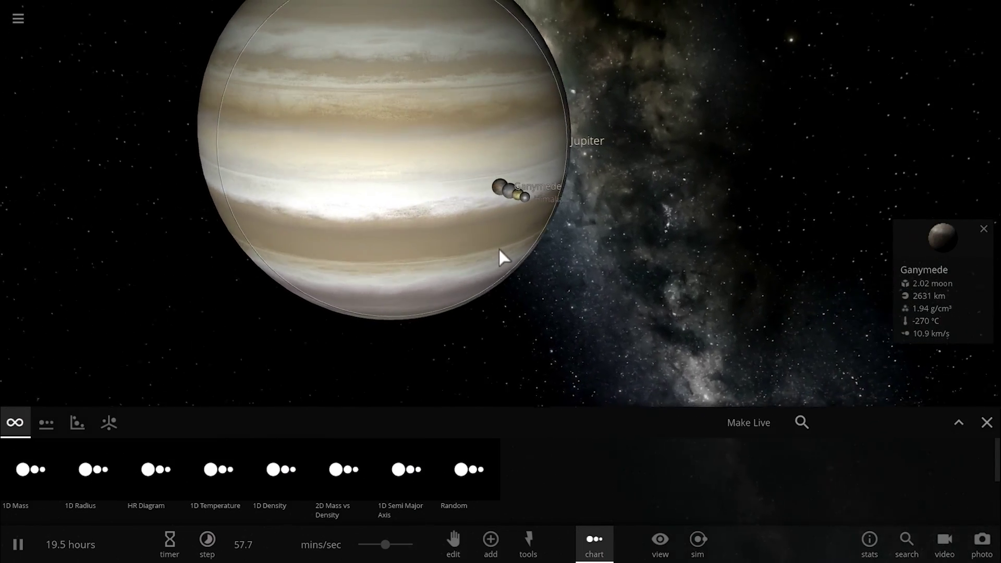
left_click_drag(499, 249, 559, 236)
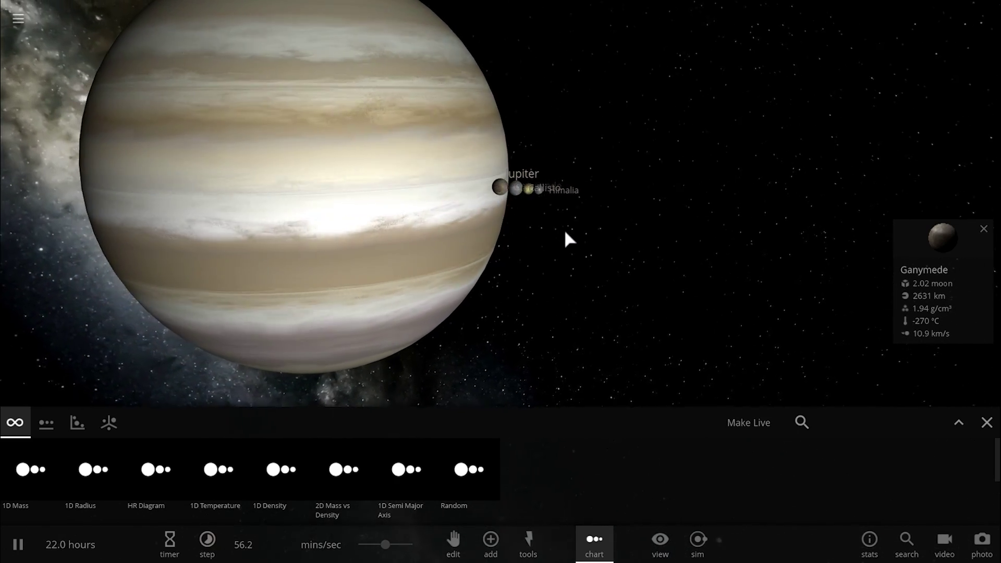
scroll(503, 192, "up", 5)
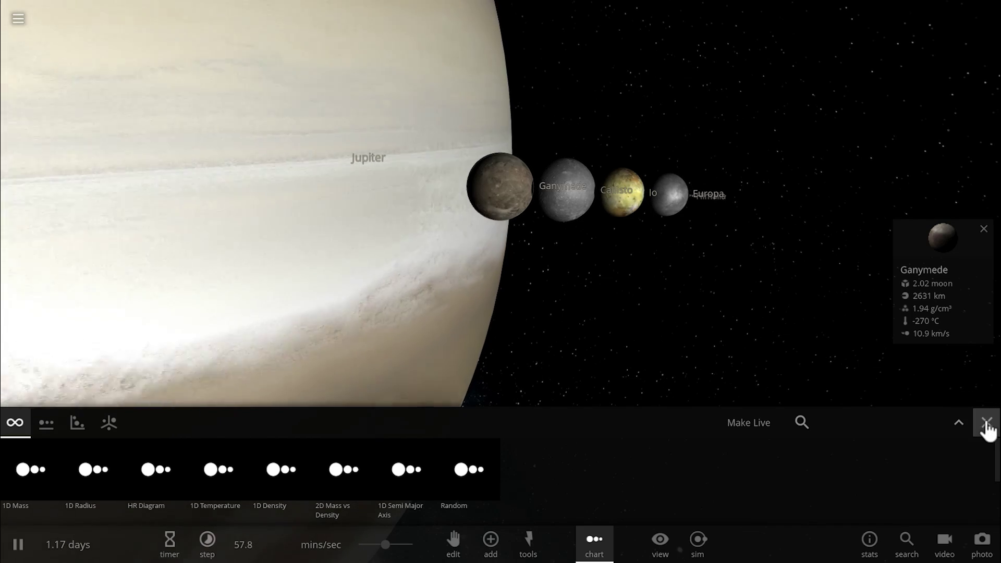
scroll(679, 285, "down", 5)
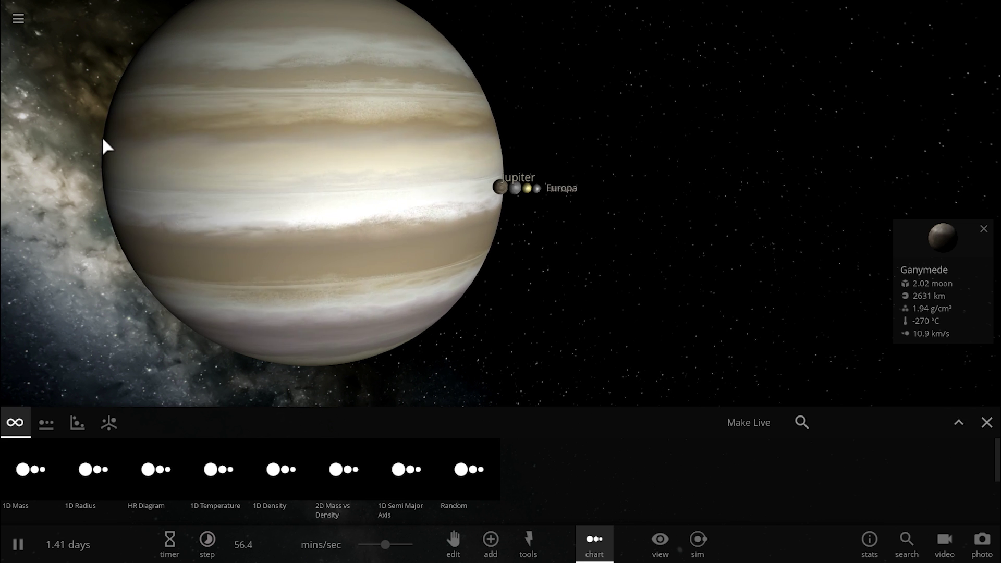
Open the simulation of Pluto and its moons and examine Charon's orbit around Pluto
scroll(205, 152, "down", 3)
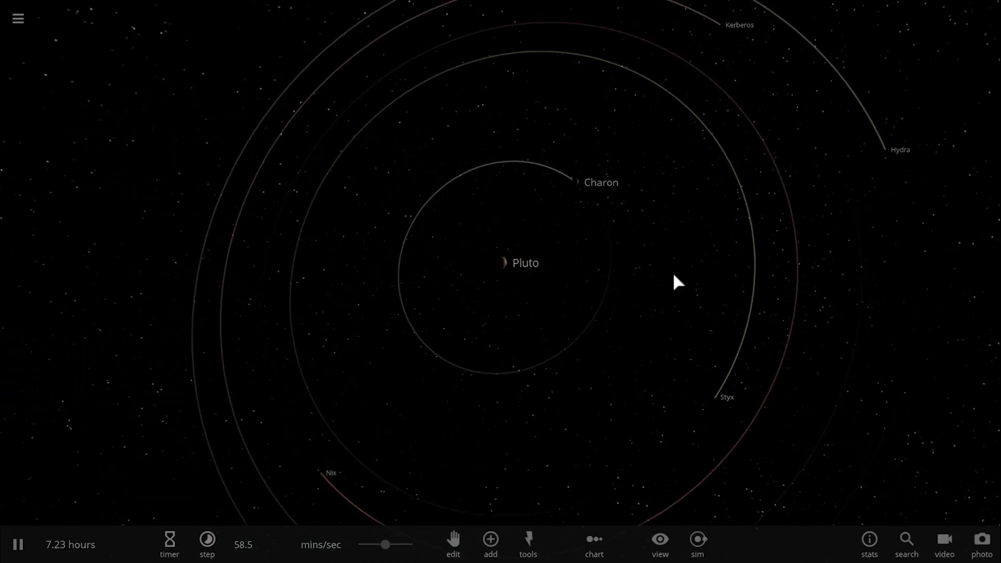
left_click_drag(480, 267, 455, 291)
scroll(454, 285, "up", 5)
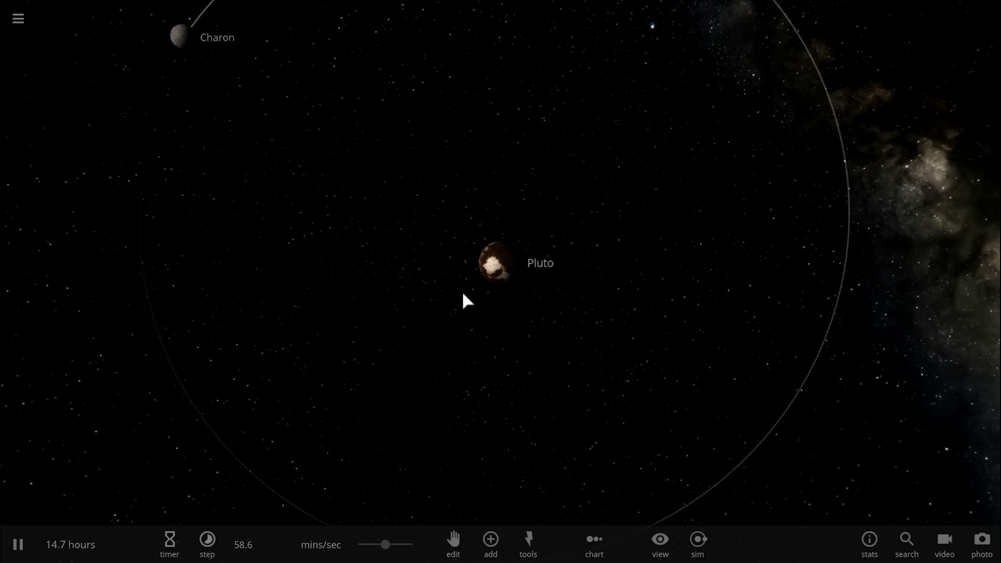
scroll(463, 294, "down", 5)
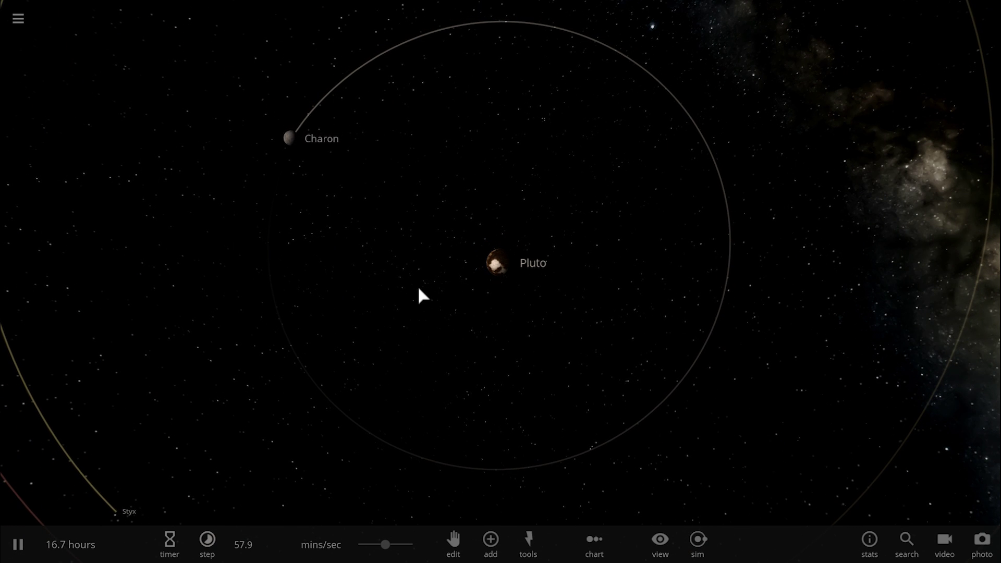
left_click_drag(419, 288, 502, 289)
Line up Pluto and its moons in a chart and compare the sizes of Pluto and Charon
left_click(599, 550)
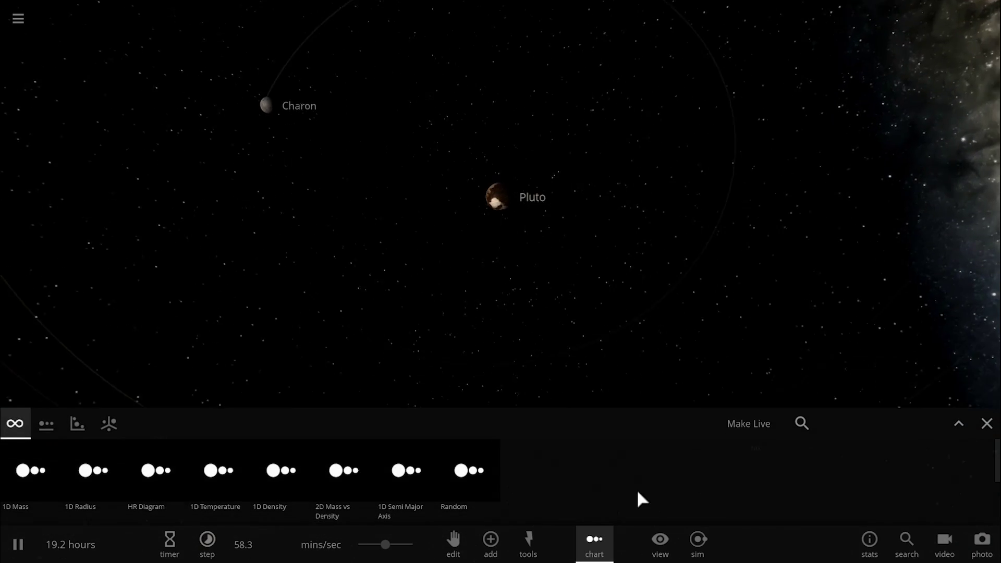
scroll(552, 302, "up", 5)
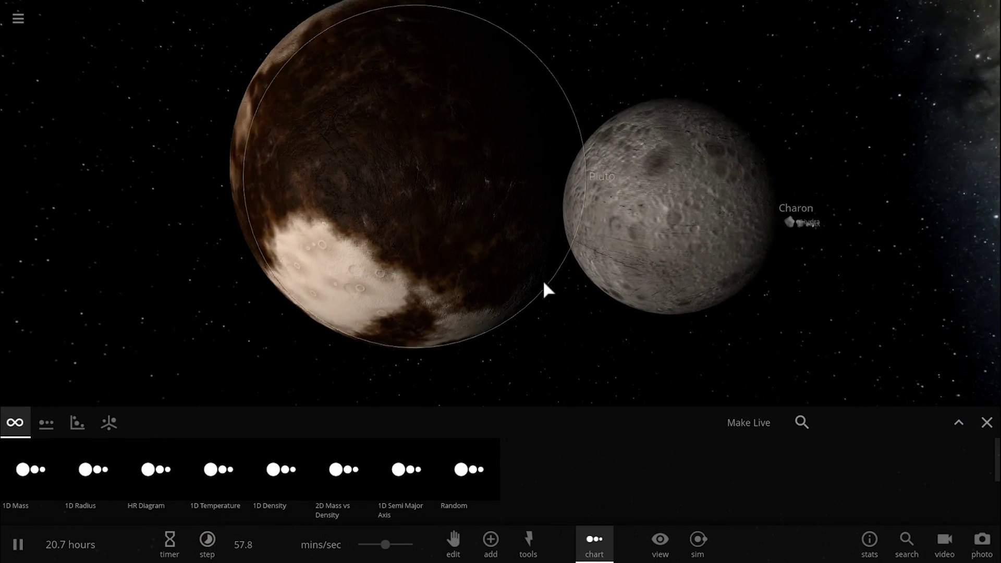
scroll(543, 282, "down", 4)
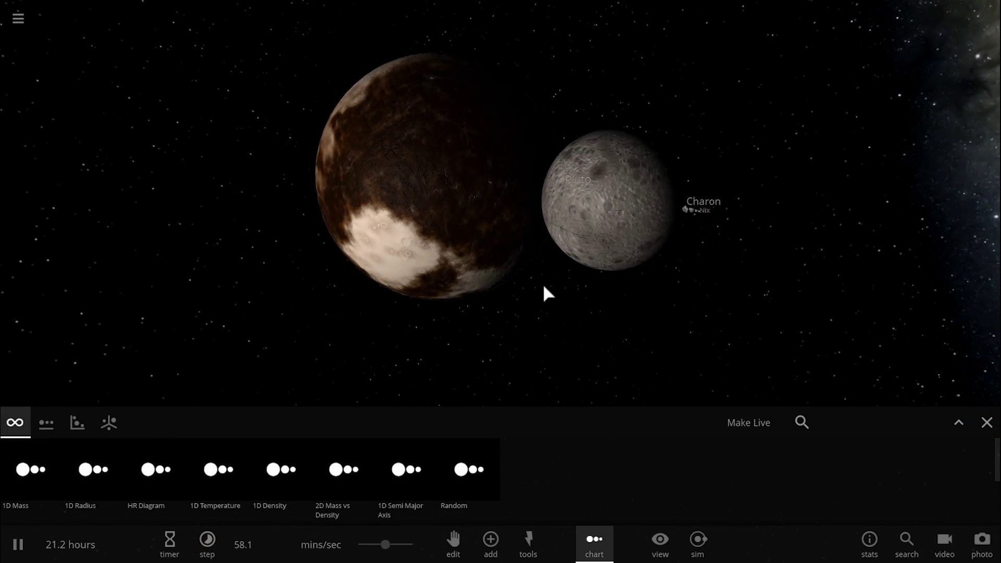
left_click_drag(543, 286, 659, 272)
scroll(624, 287, "up", 3)
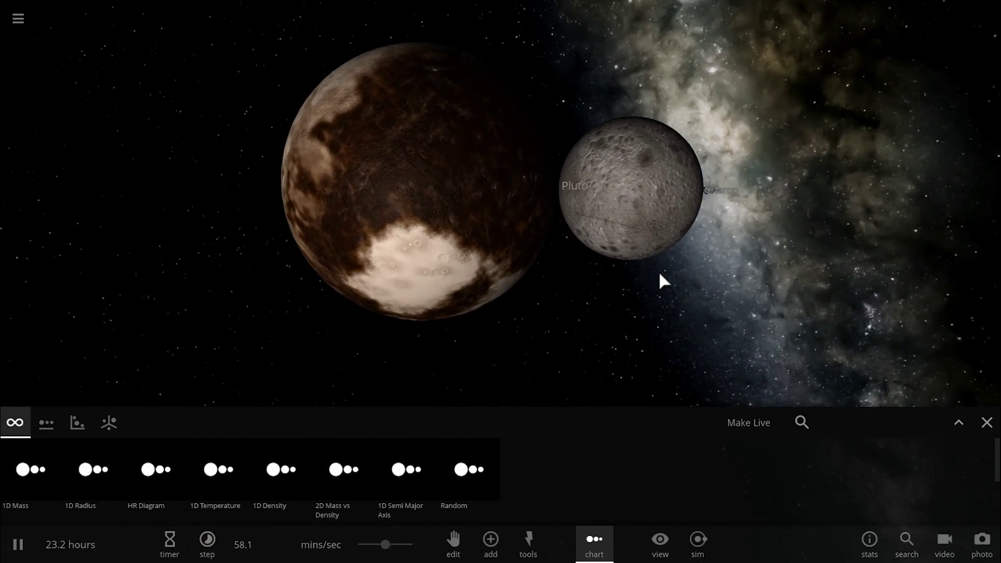
Select Charon and Pluto alternately to compare their mass, radius and density
left_click(623, 180)
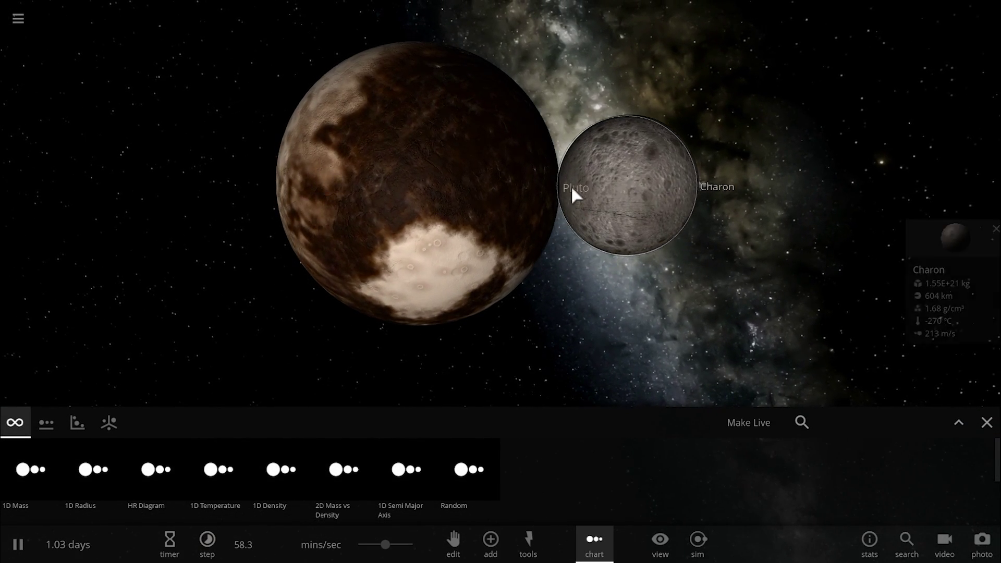
left_click(431, 228)
left_click(633, 193)
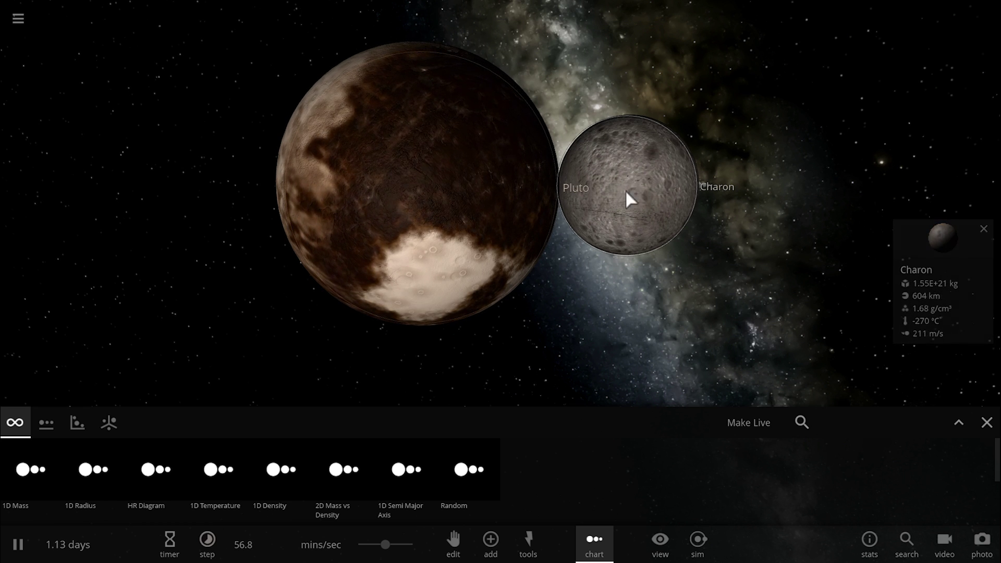
left_click(475, 215)
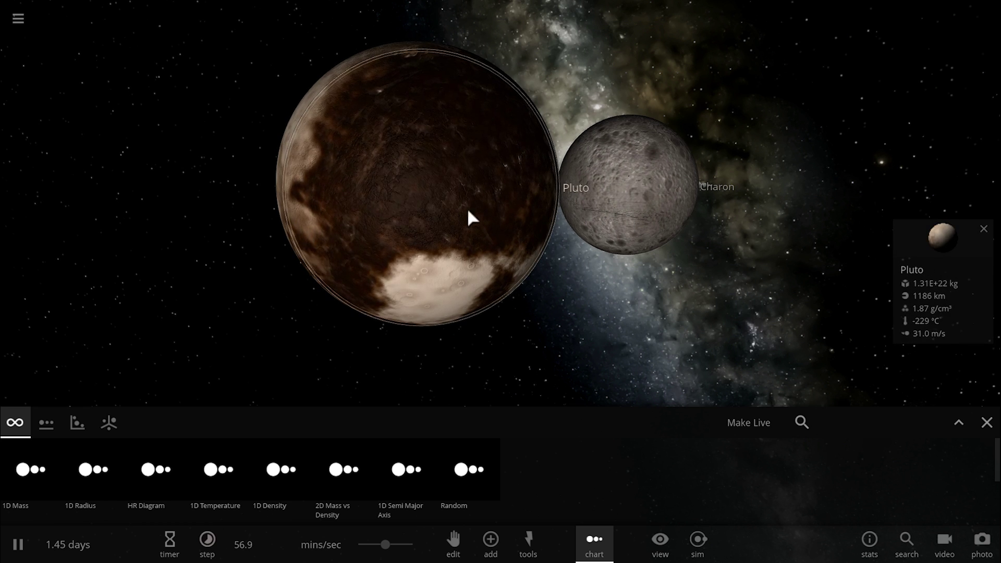
left_click(622, 190)
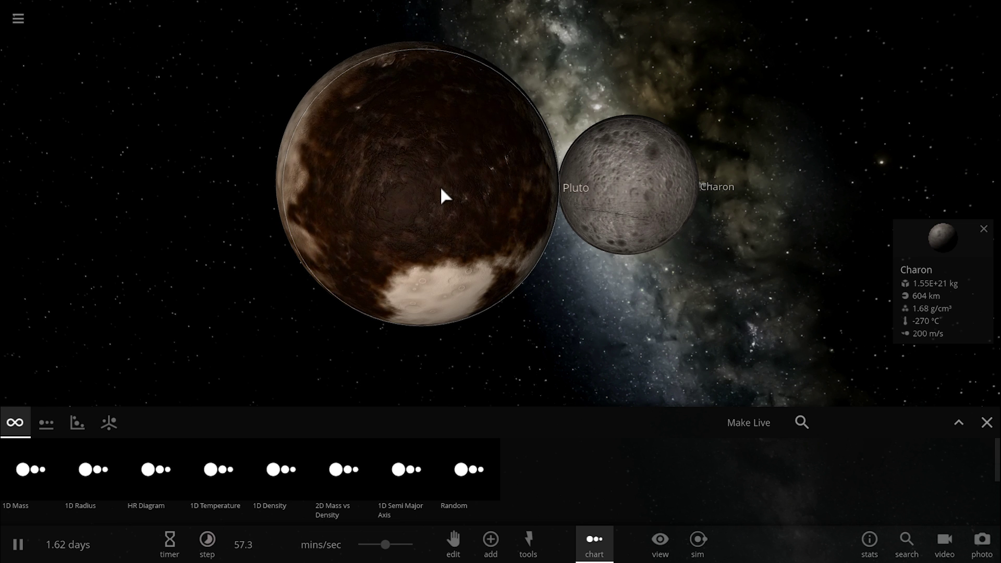
left_click(441, 190)
left_click(608, 205)
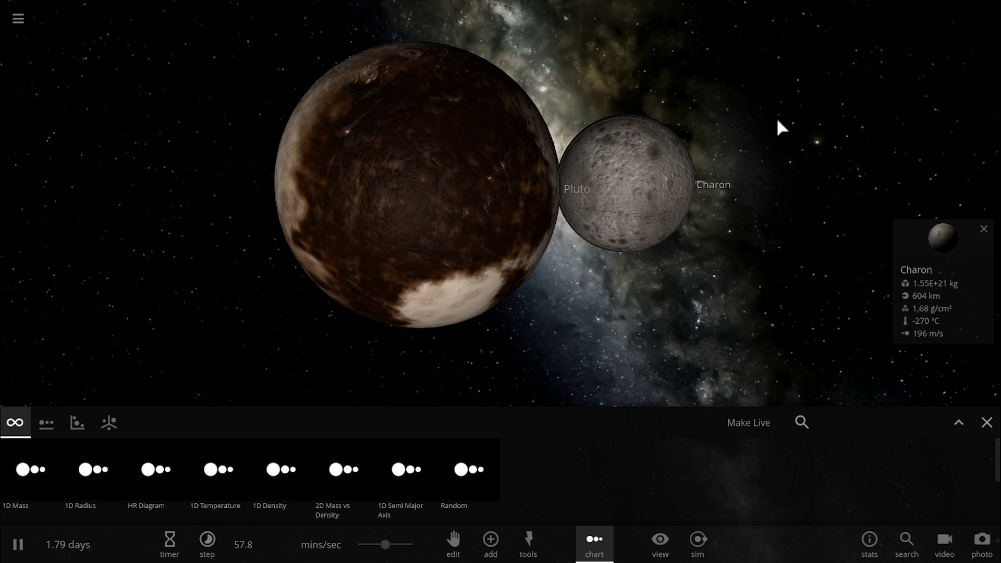
Load the Earth & Moon simulation, dismiss its description, and compare both bodies side by side in a chart
left_click(27, 18)
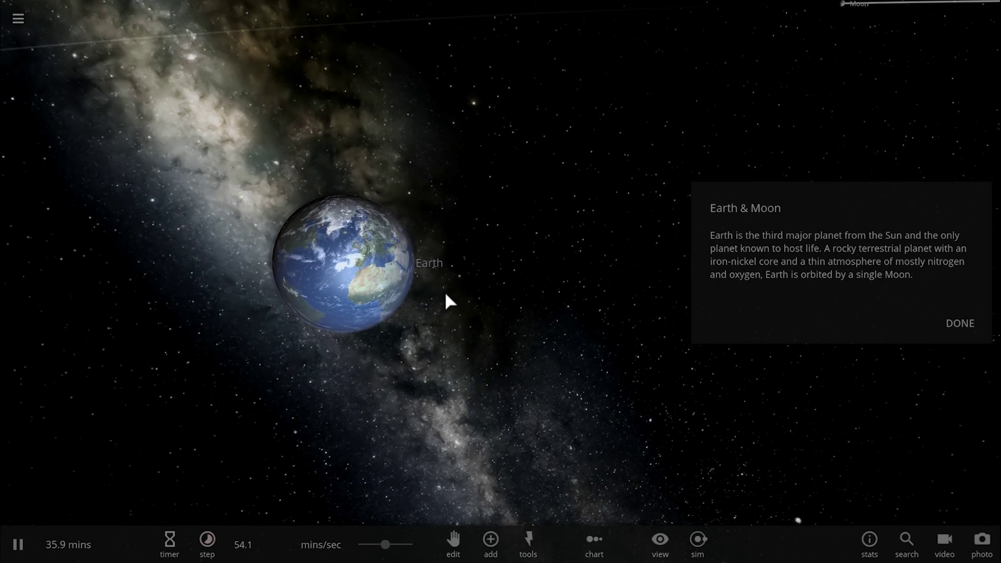
left_click(956, 322)
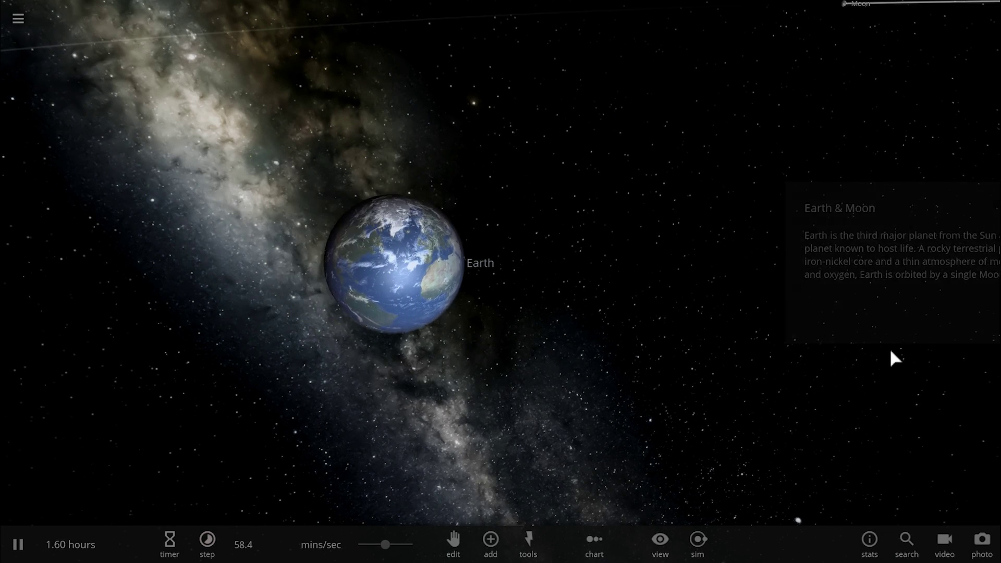
left_click(604, 550)
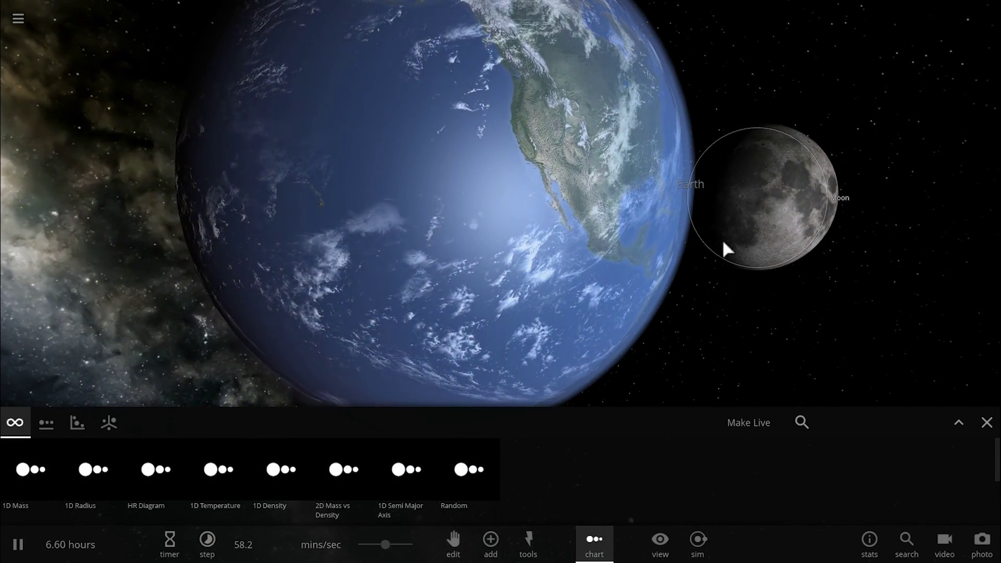
scroll(716, 271, "down", 3)
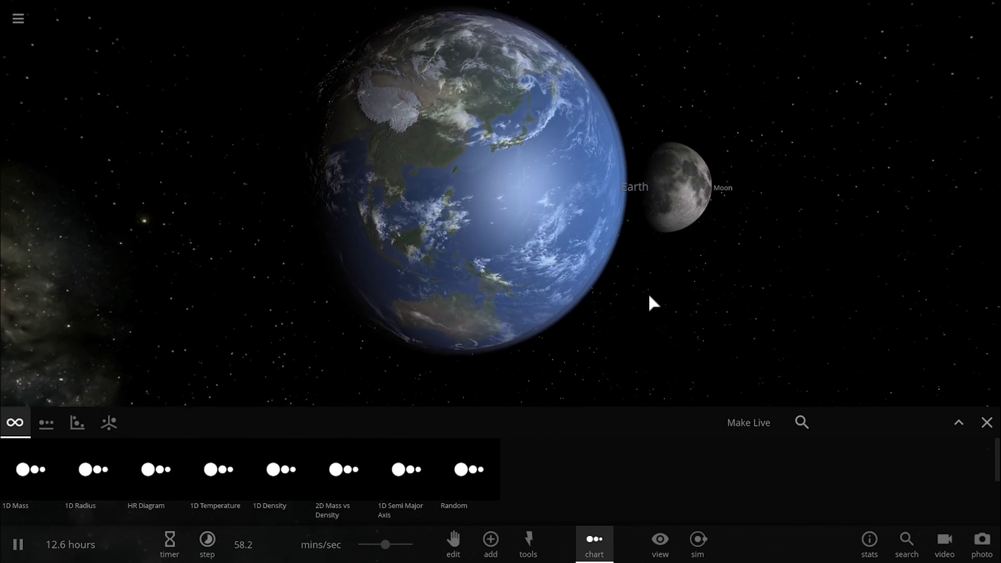
scroll(641, 275, "down", 2)
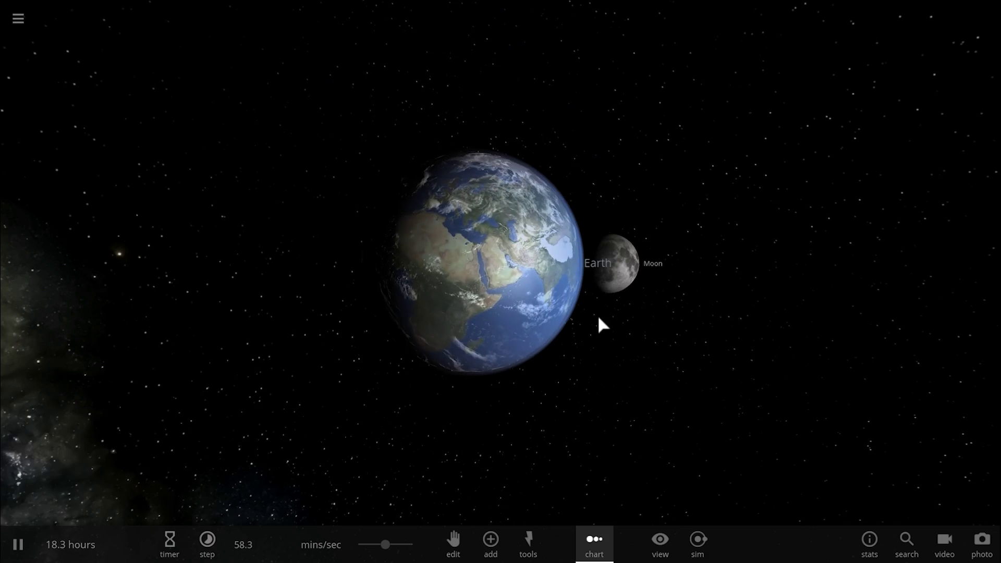
left_click_drag(598, 315, 538, 327)
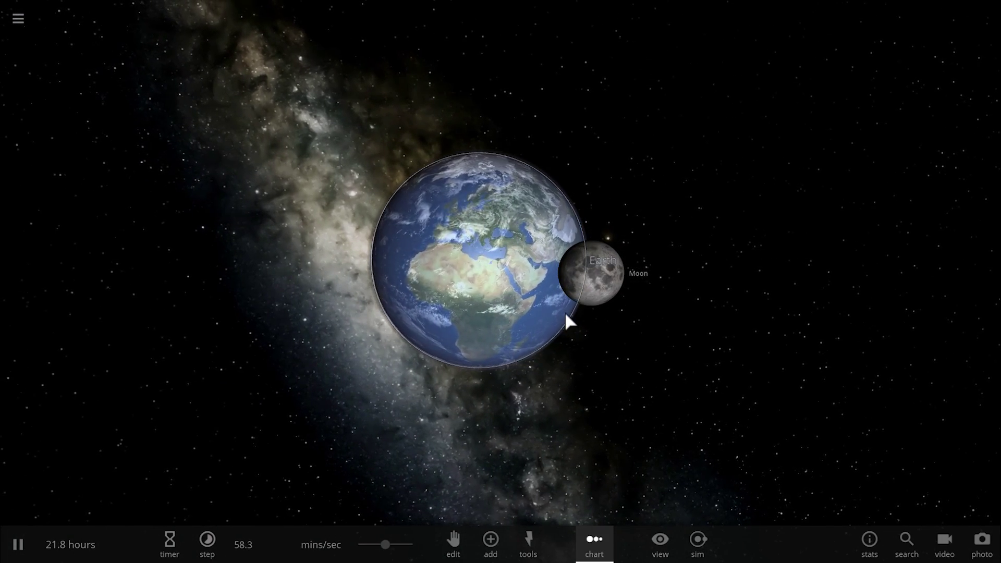
Open an existing simulation in which Mars travels toward Earth
left_click(18, 19)
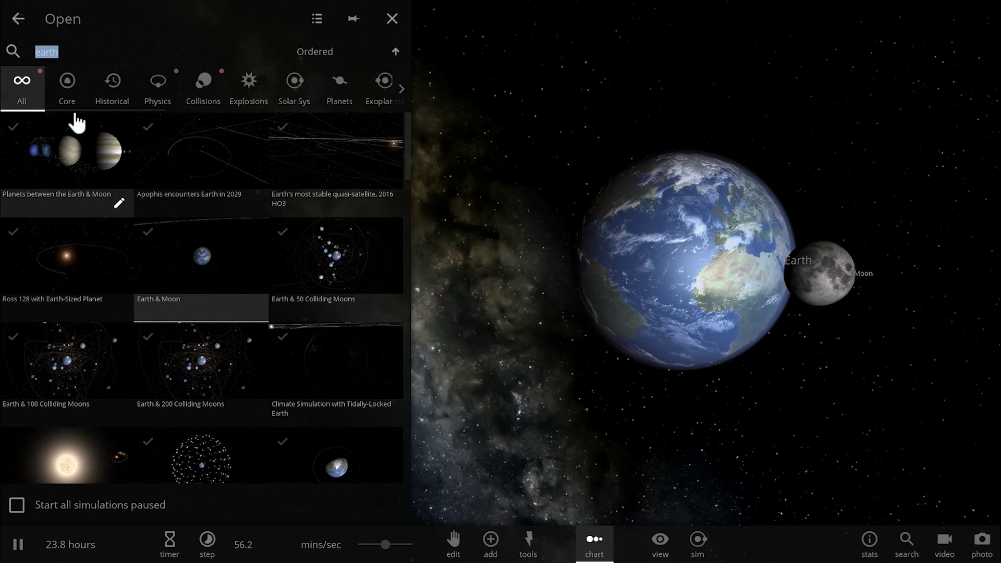
left_click(18, 19)
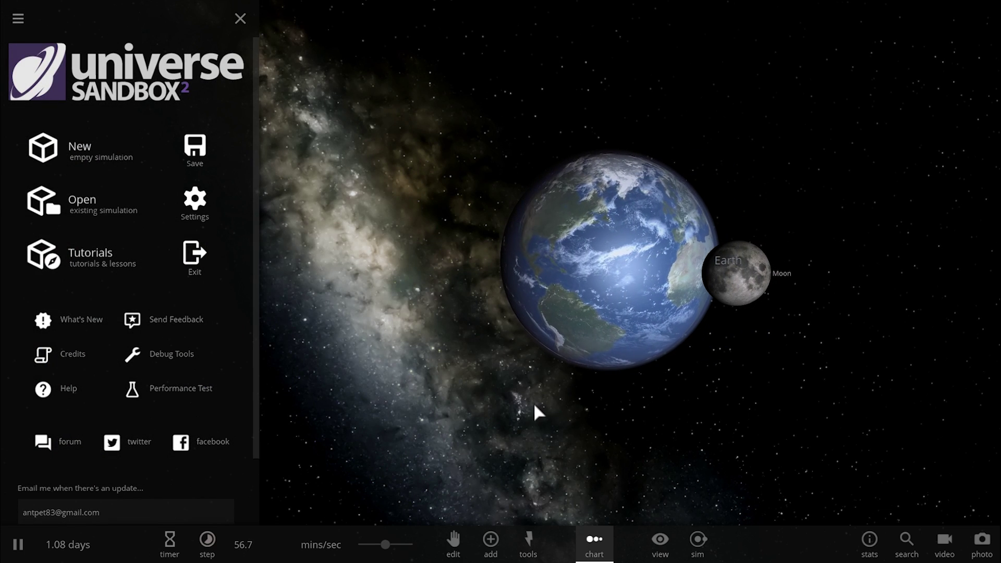
left_click(96, 165)
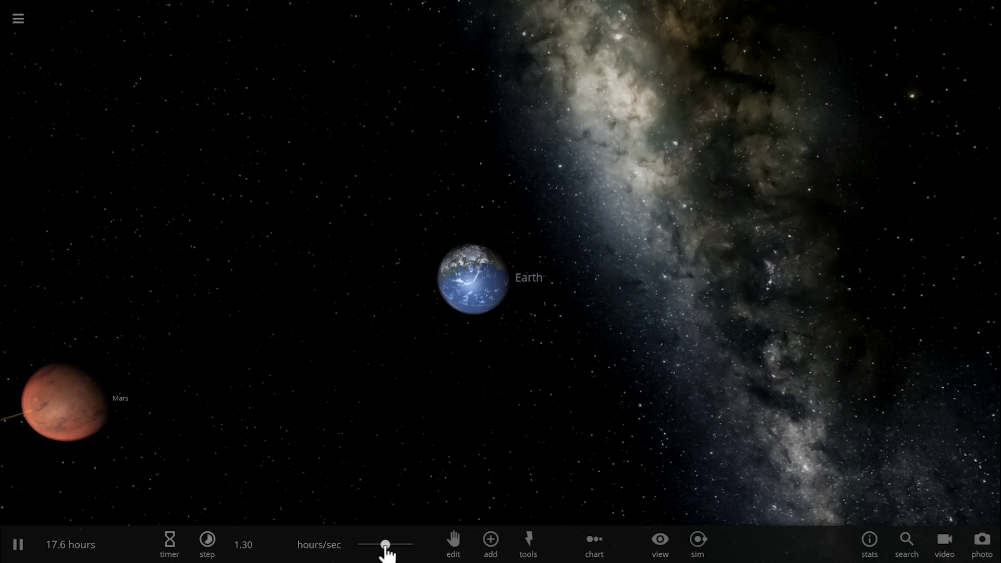
Slow the simulation to a target of 21.2 mins/sec and watch Mars collide with Earth
left_click_drag(385, 547, 378, 548)
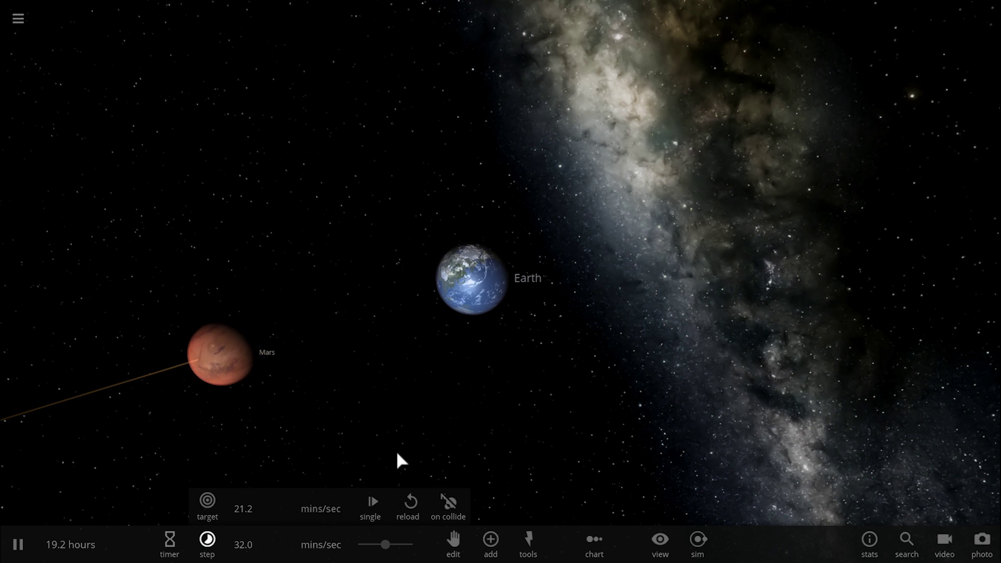
scroll(397, 453, "up", 3)
left_click_drag(421, 439, 337, 386)
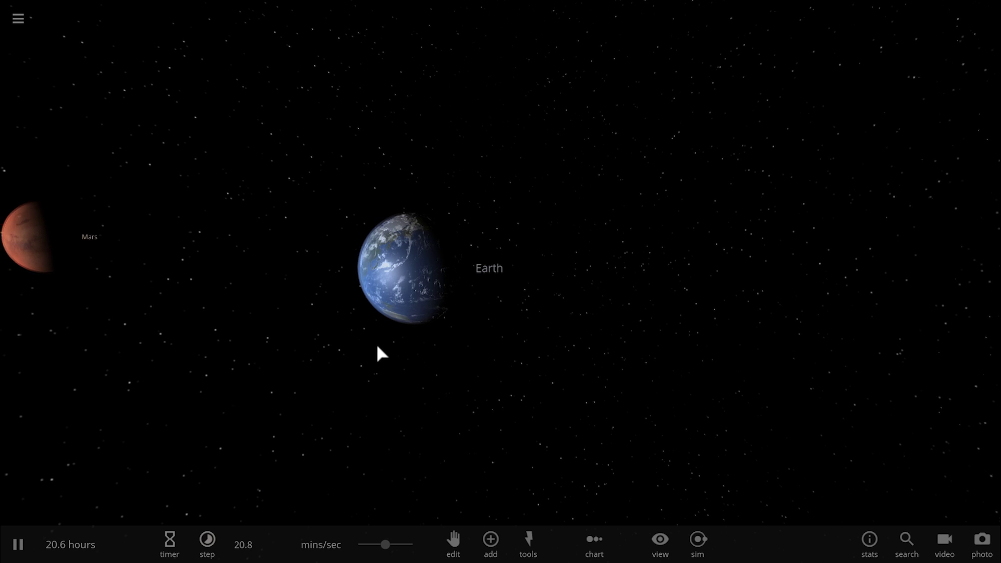
left_click_drag(404, 348, 463, 354)
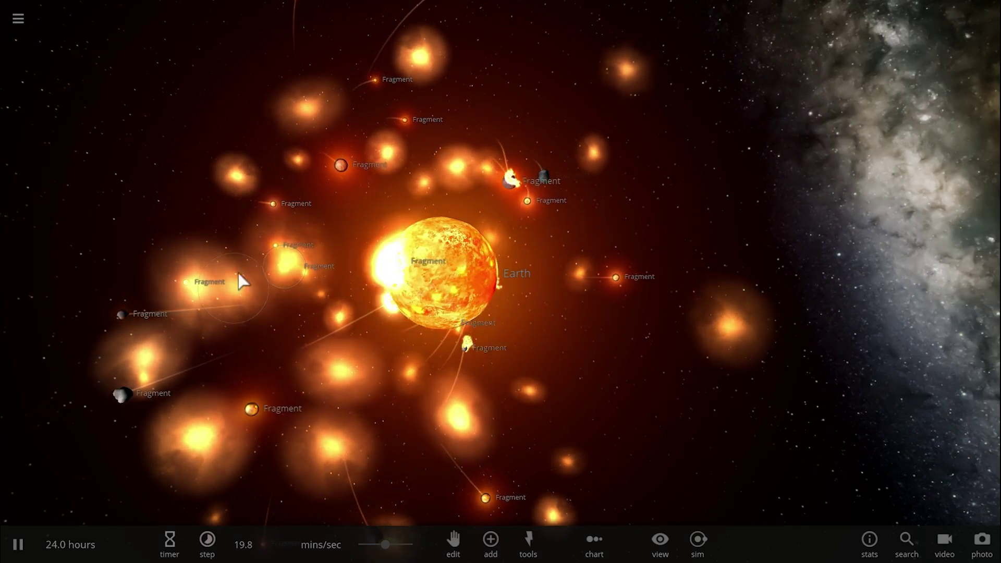
Examine the molten Earth and the surrounding collision fragments from several angles and distances
left_click_drag(241, 282, 327, 280)
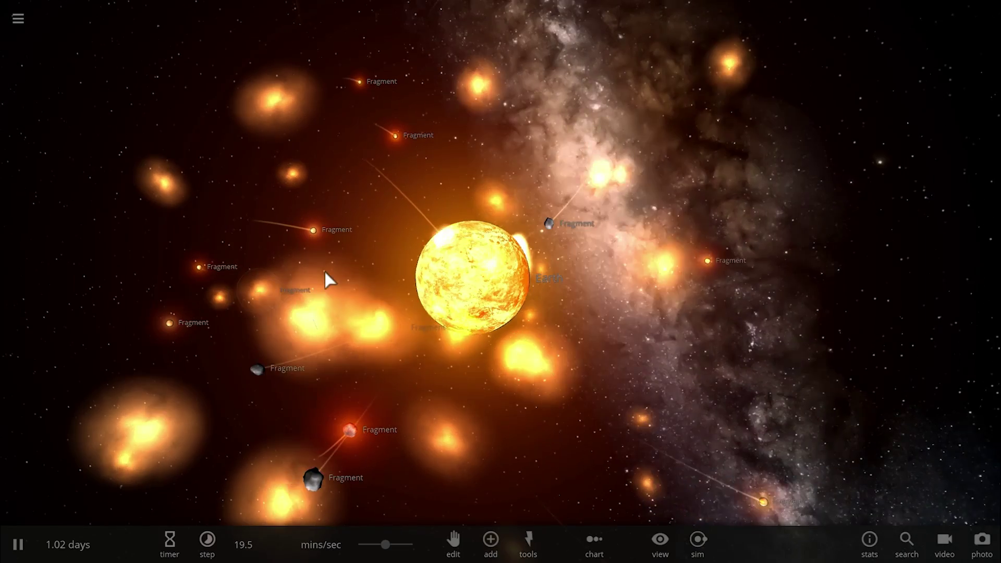
scroll(324, 270, "down", 10)
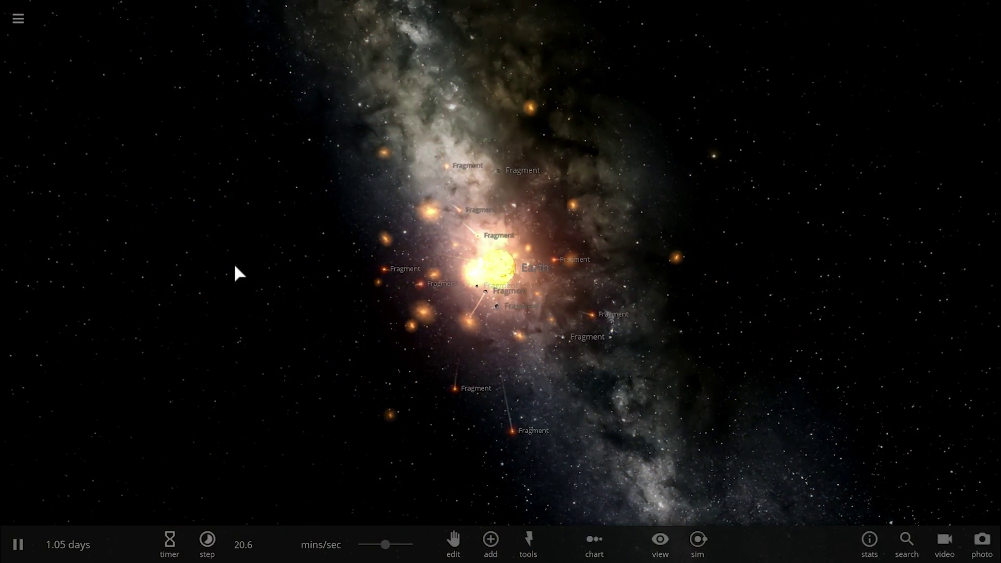
left_click_drag(235, 266, 302, 253)
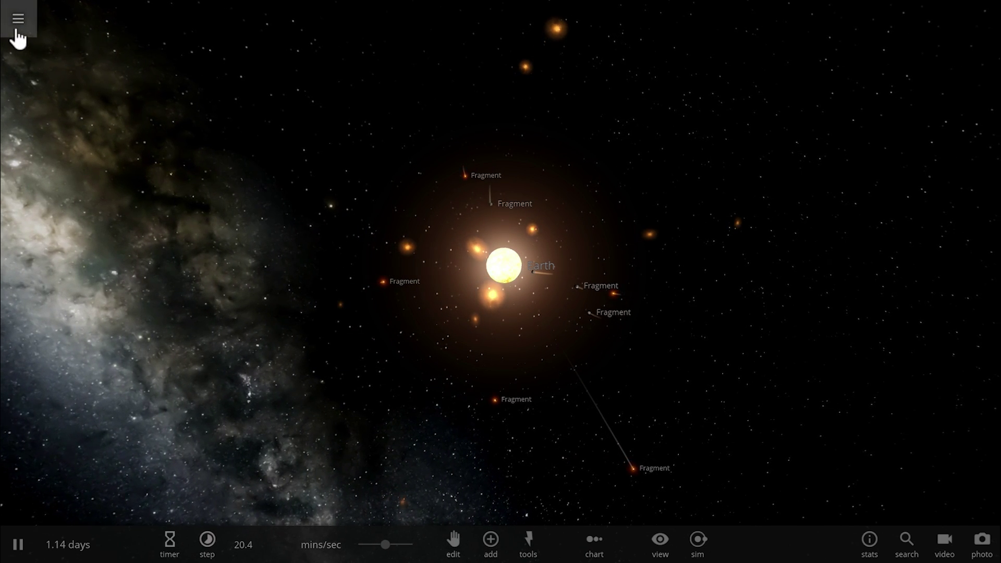
Load the Solar System simulation, dismiss its description, and slow it to about 2.4 hours/sec
left_click(17, 32)
left_click(94, 201)
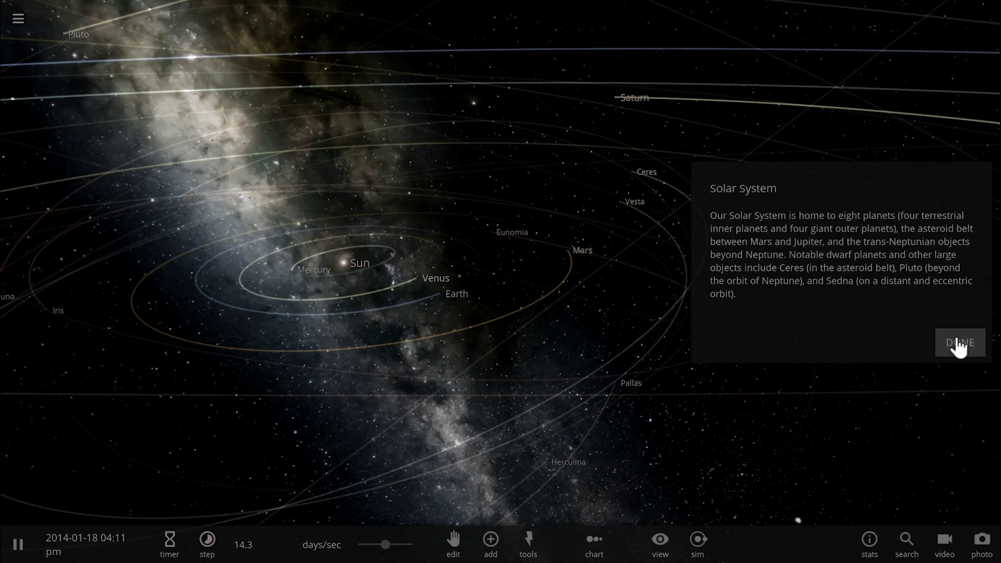
left_click(959, 344)
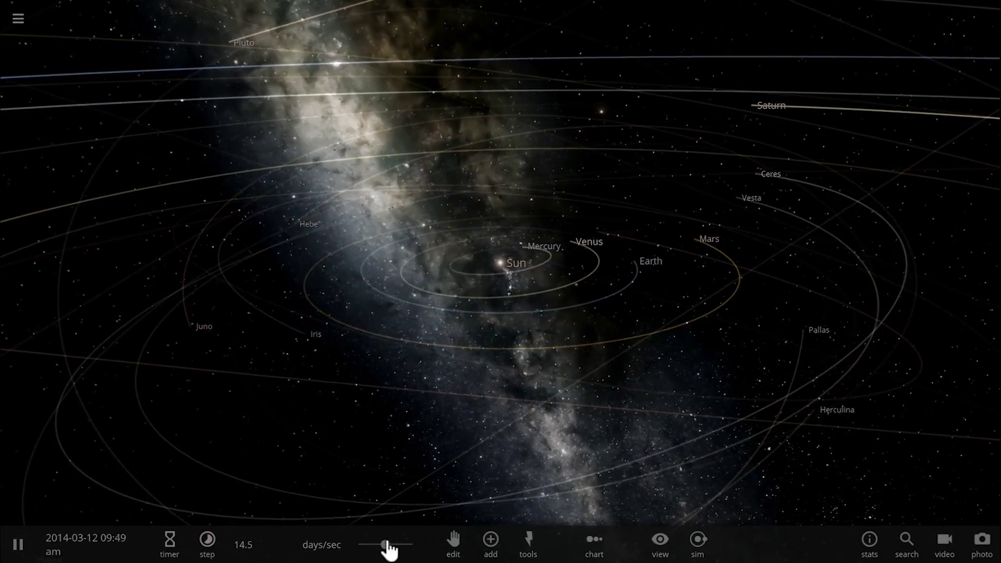
left_click_drag(384, 545, 340, 554)
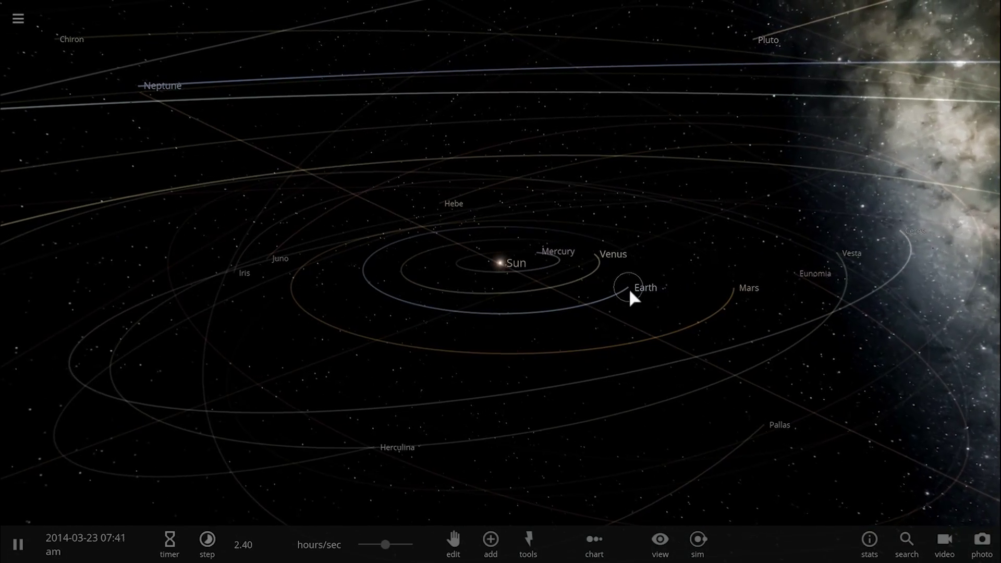
Select Earth and display full orbit lines instead of trails for the Solar System's bodies
left_click(628, 289)
left_click_drag(545, 334, 549, 432)
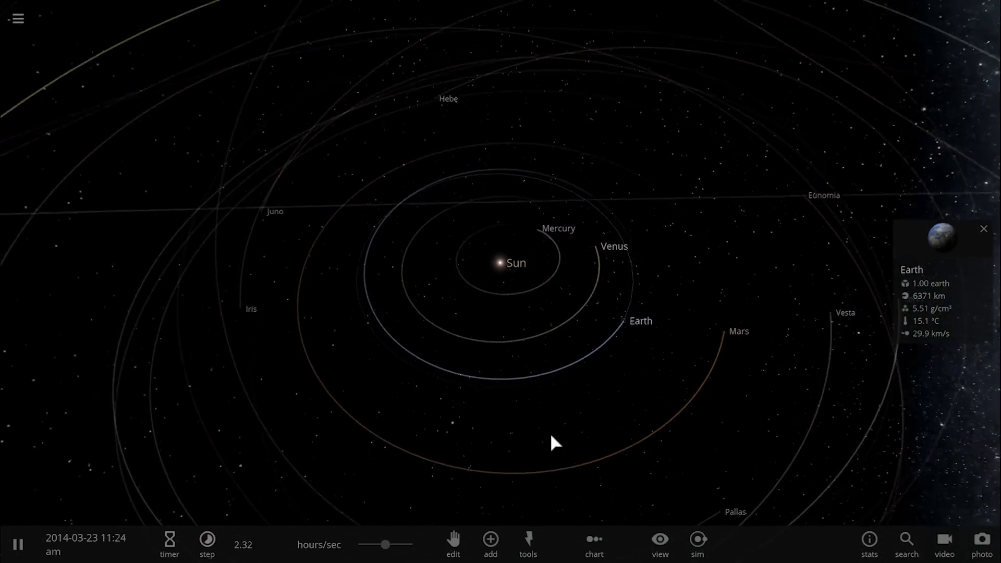
left_click(658, 542)
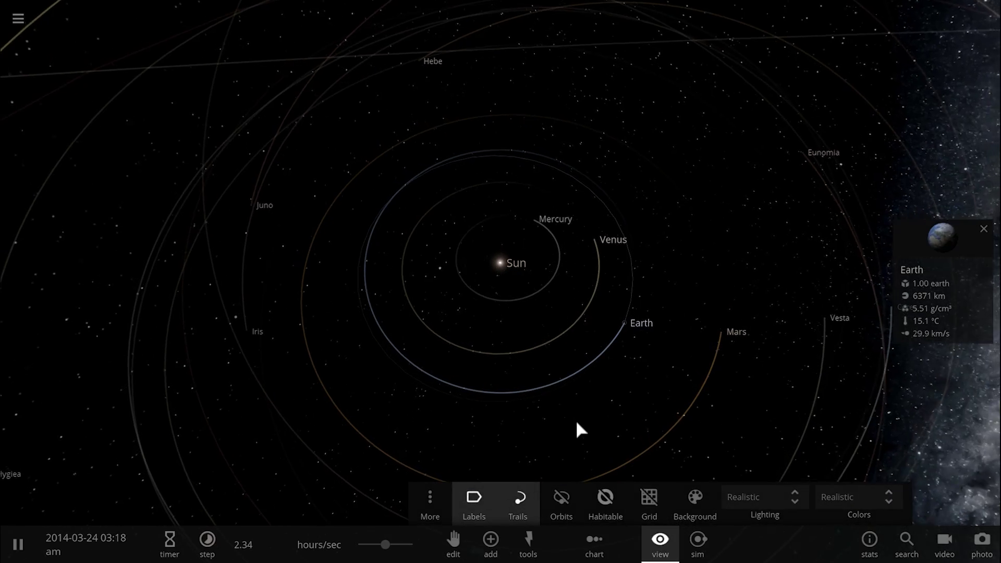
left_click(568, 501)
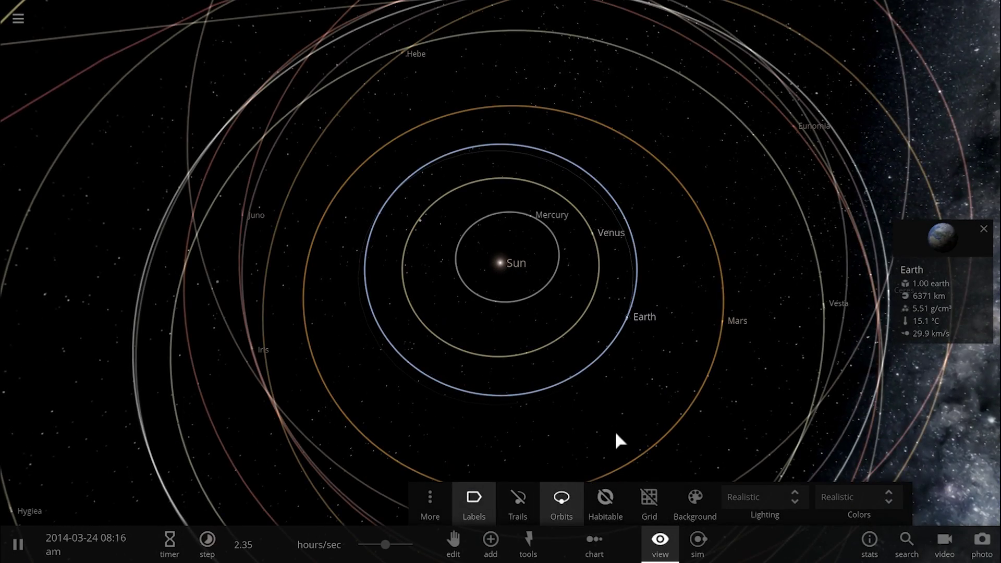
left_click_drag(615, 434, 556, 412)
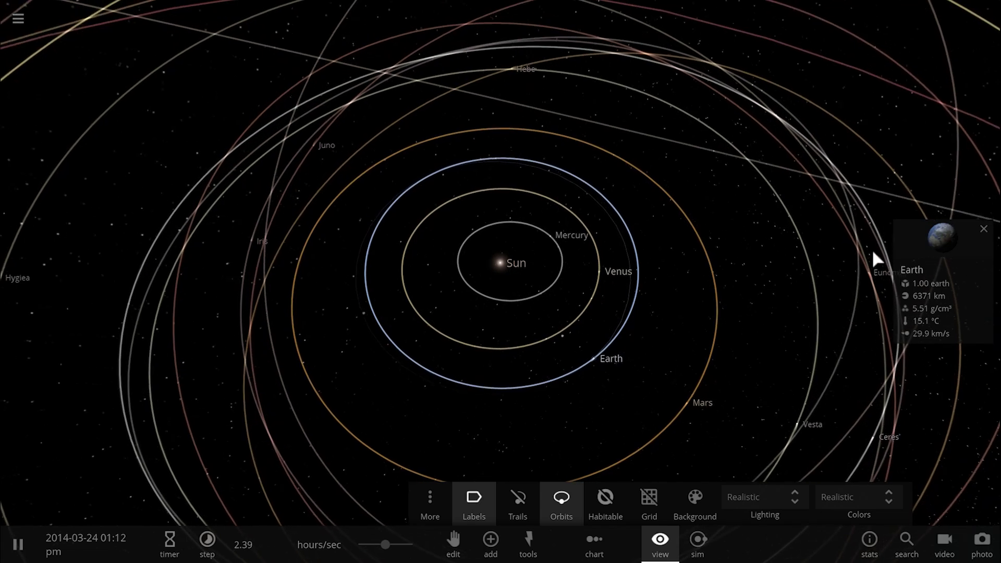
Check the eccentricity in Earth's detailed motion properties and close them
left_click(942, 236)
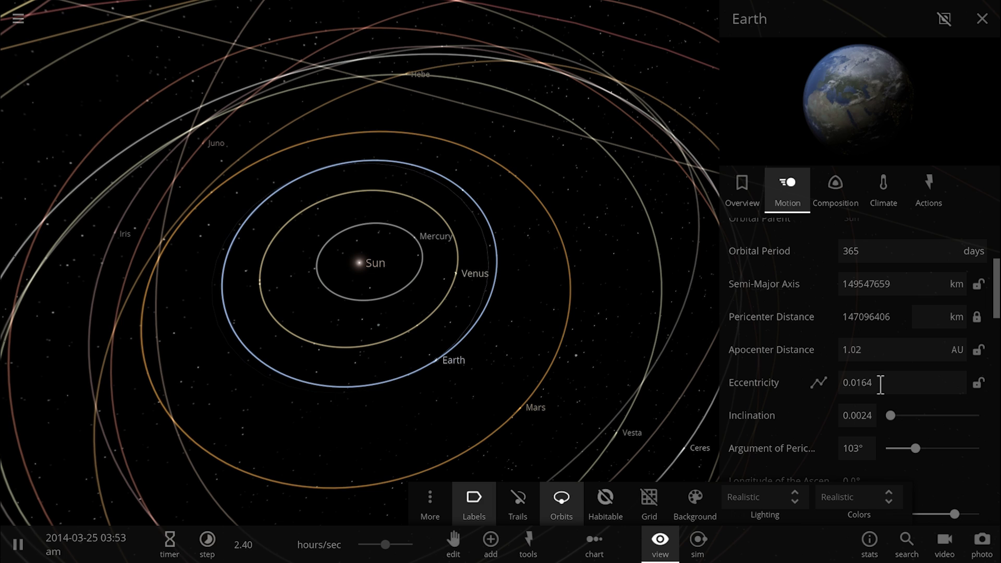
mouse_move(874, 386)
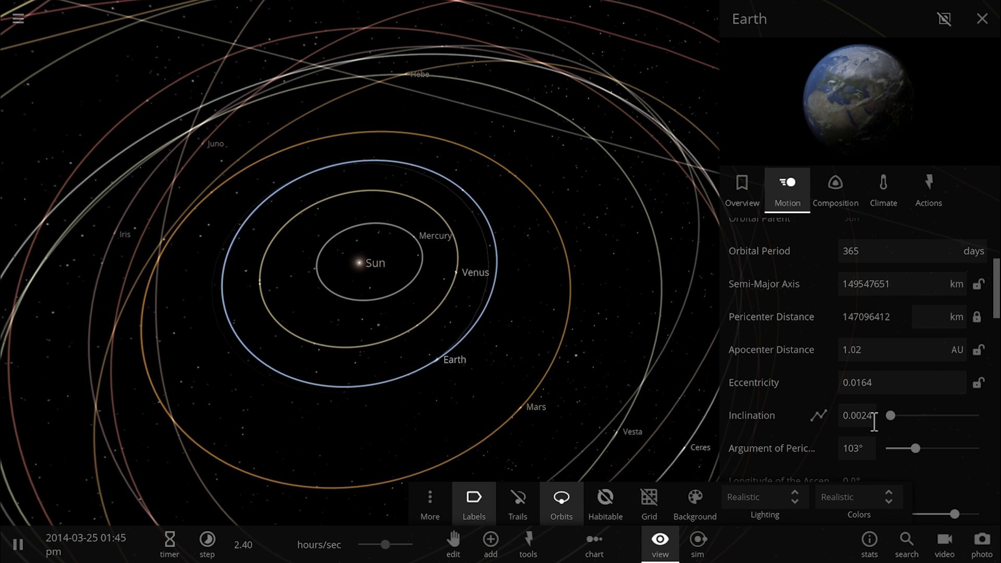
left_click(984, 22)
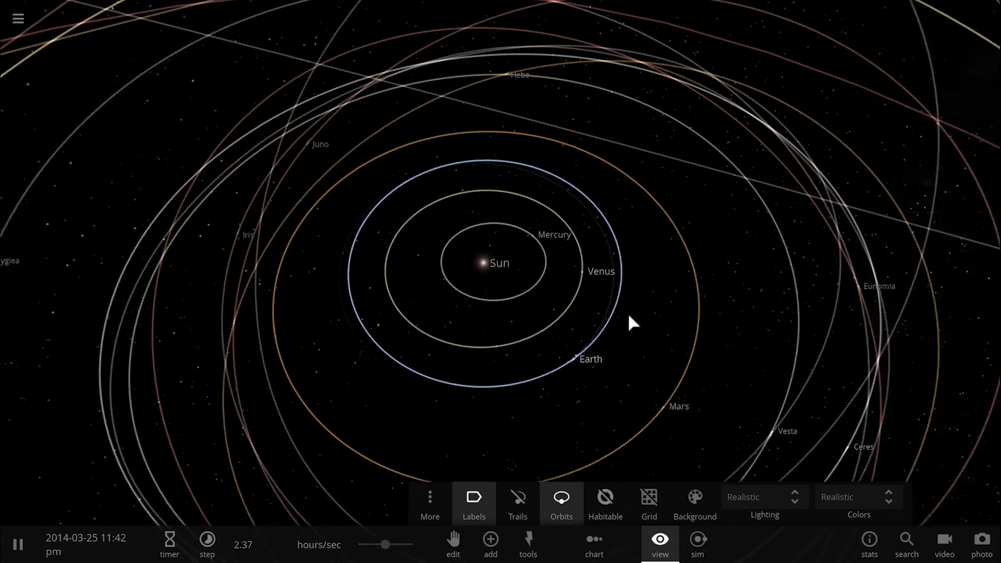
Launch Mars toward Earth from close range with auto launch velocity, and pause the simulation
left_click_drag(628, 312, 643, 256)
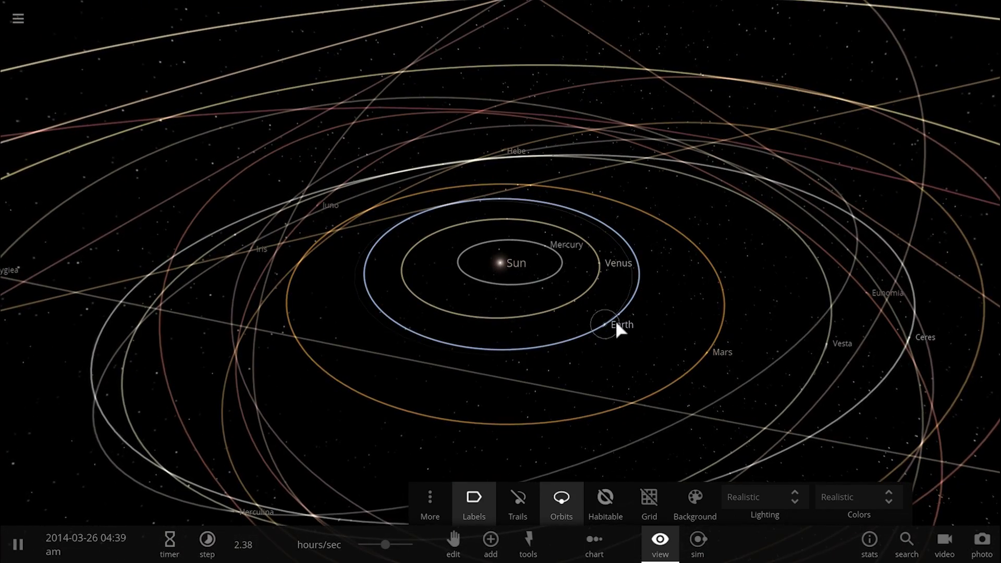
scroll(615, 320, "up", 5)
scroll(603, 309, "up", 10)
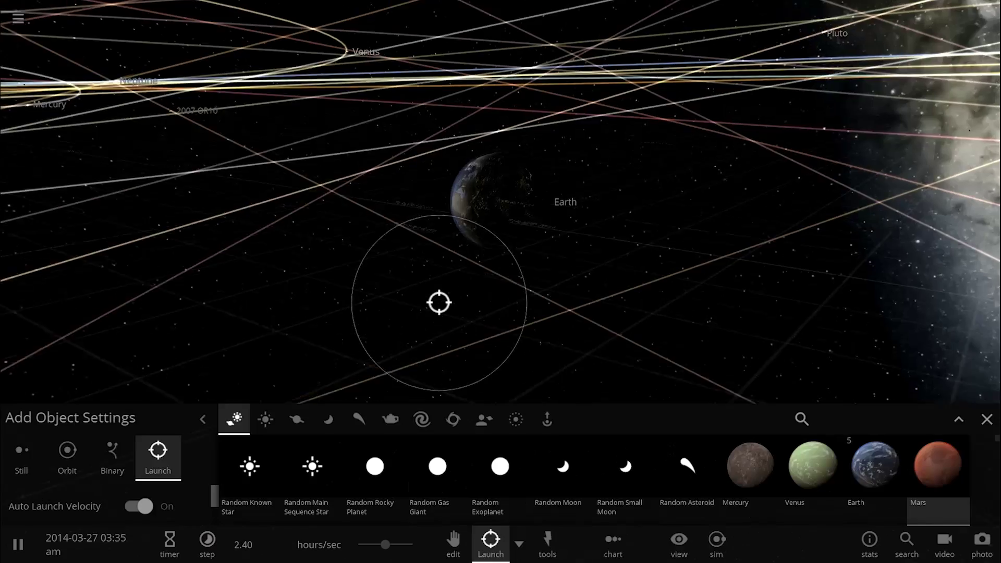
right_click_drag(450, 281, 400, 293)
scroll(436, 285, "down", 2)
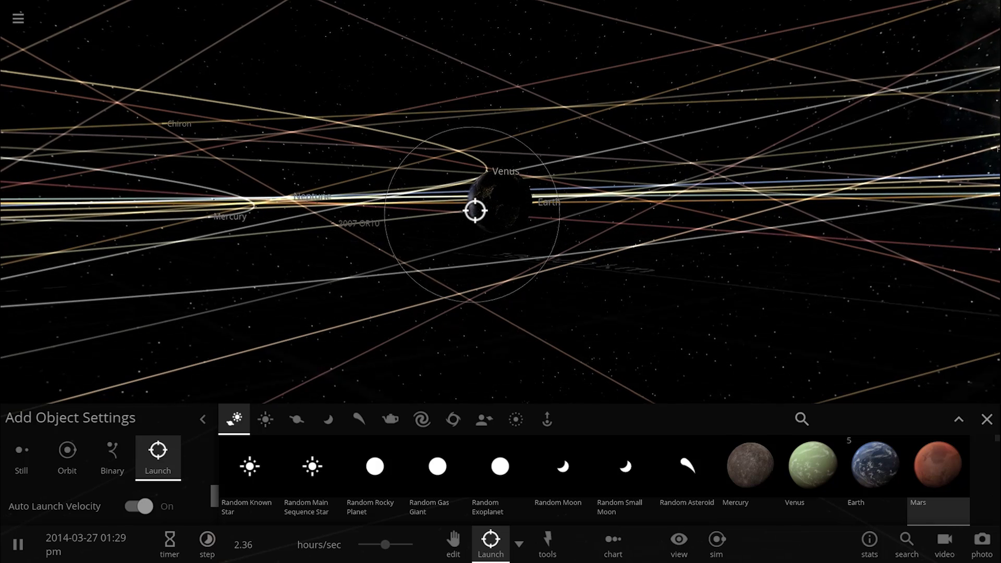
key("space")
right_click_drag(653, 279, 557, 341)
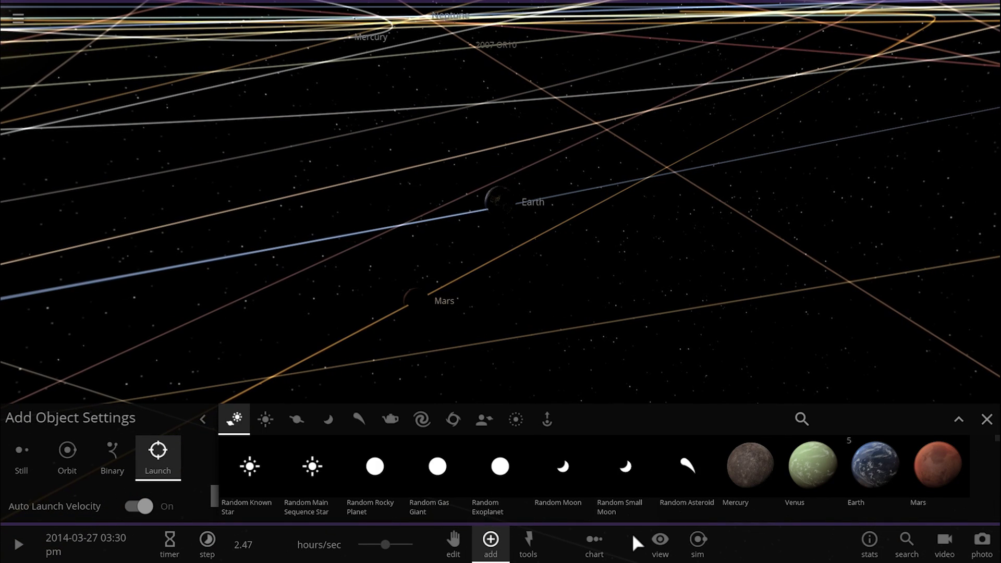
With the orbit lines hidden, run the Mars impact from a speed of 20.9 mins/sec and select the struck Earth
left_click(660, 542)
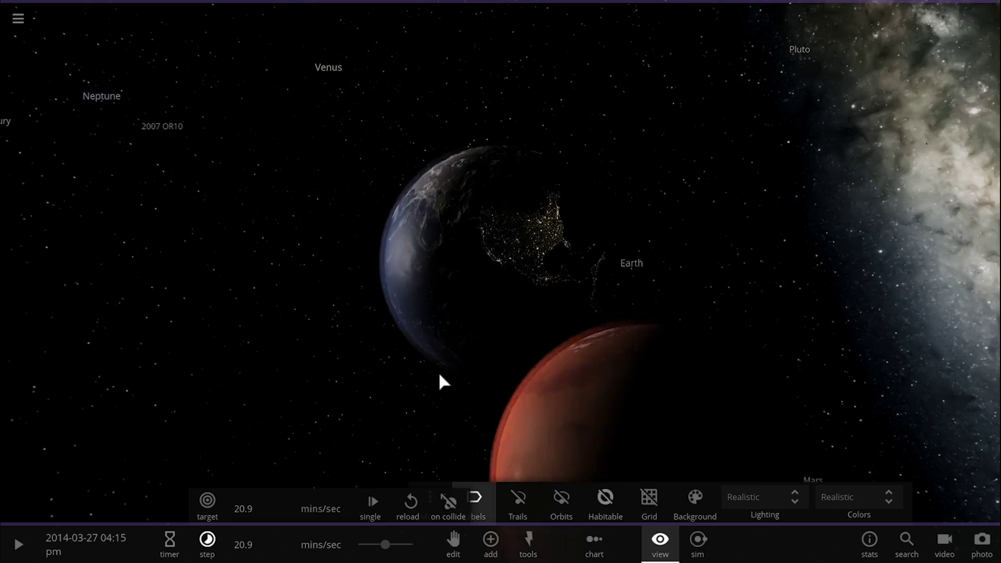
key("space")
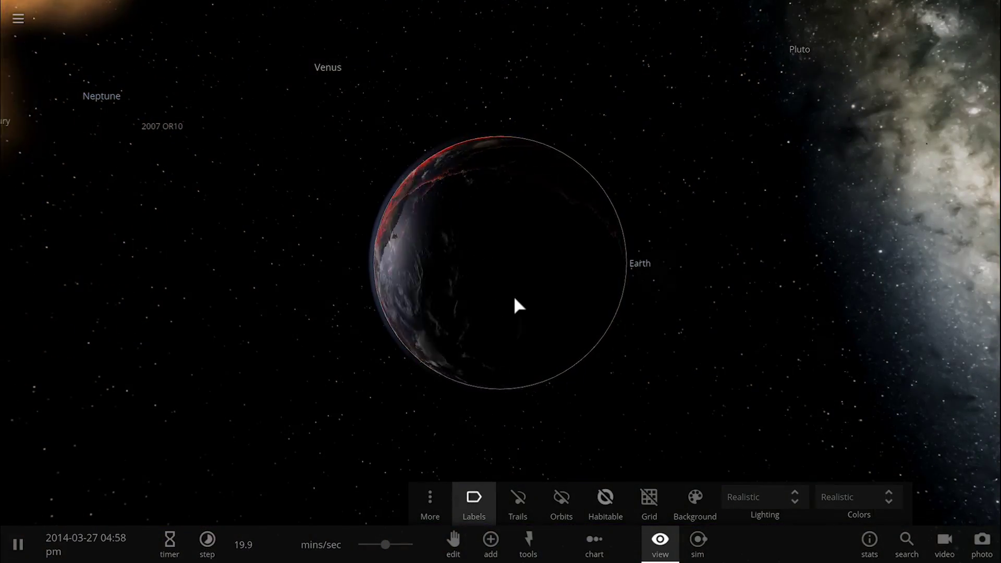
left_click(514, 299)
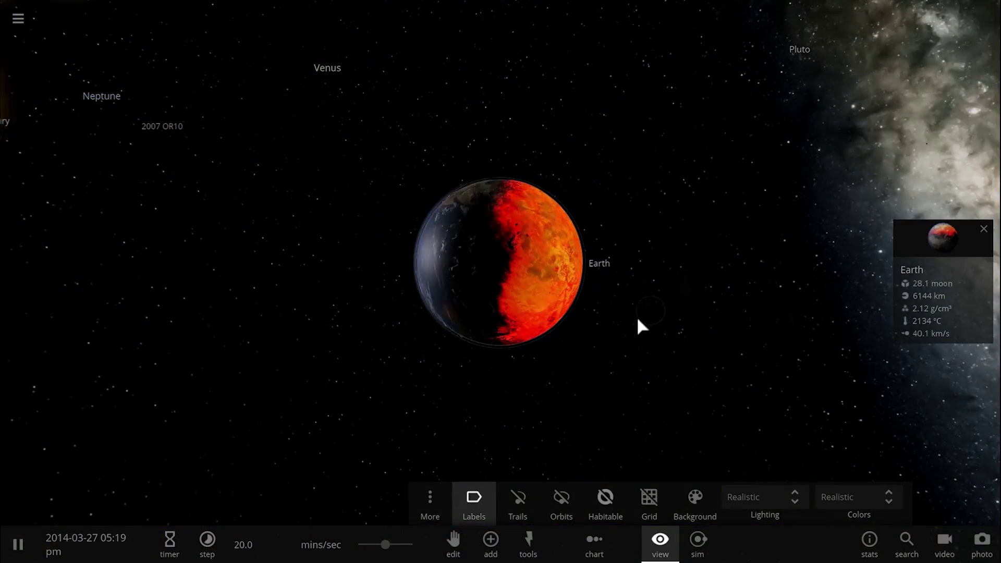
Examine the struck Earth and the debris spreading away from it
left_click_drag(636, 316, 523, 312)
scroll(522, 312, "down", 10)
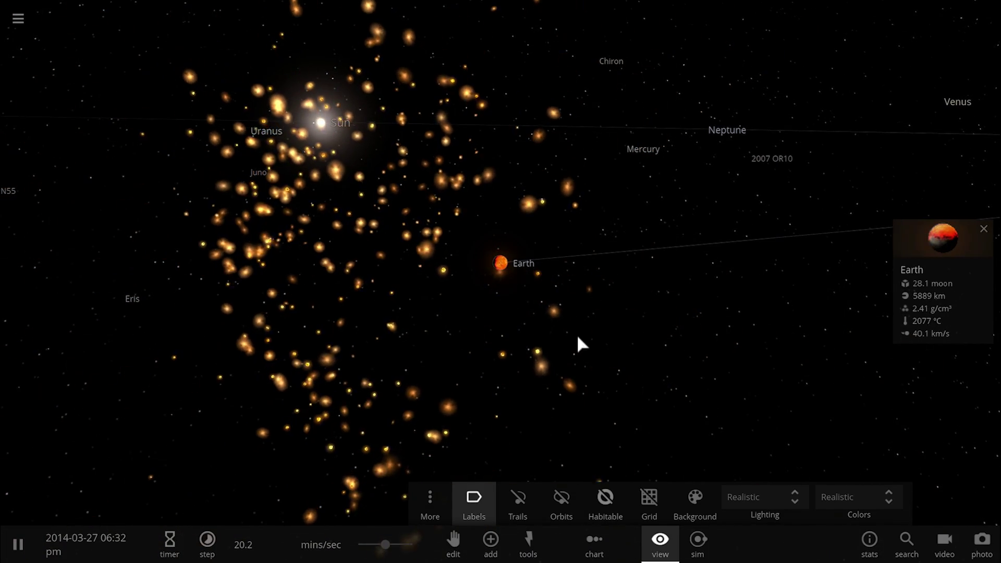
left_click_drag(578, 337, 505, 339)
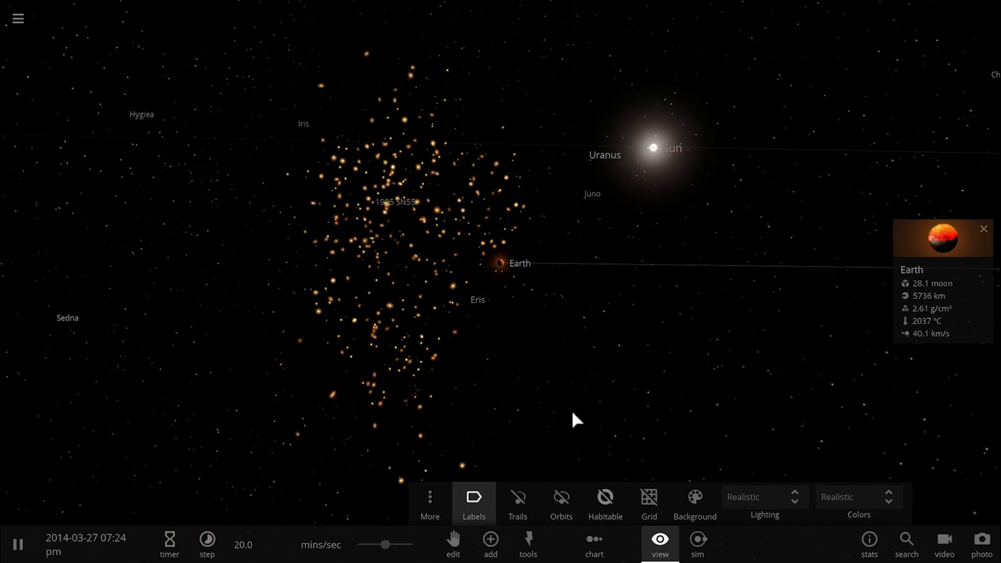
left_click_drag(572, 413, 577, 448)
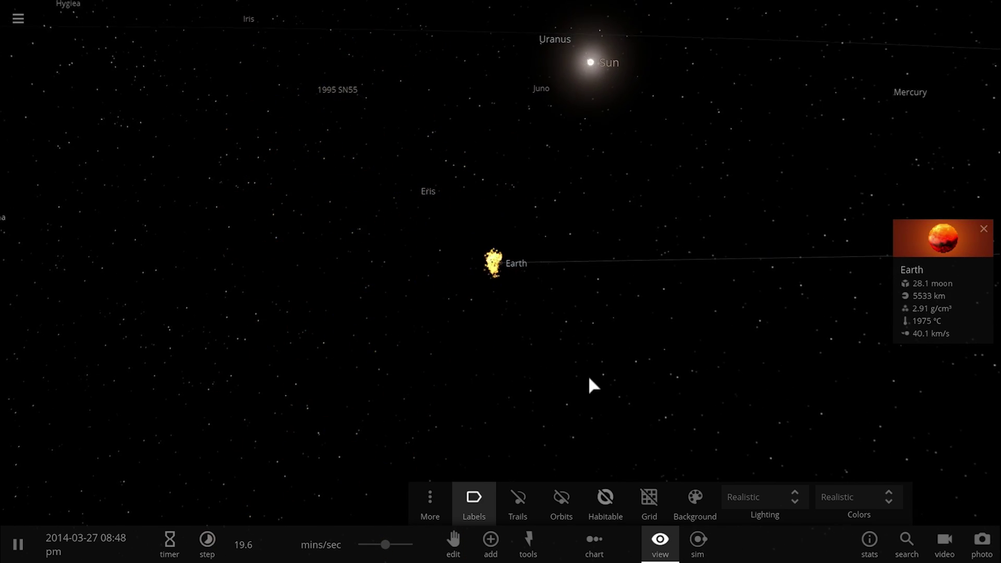
Show the orbit lines again and speed the simulation up to about 2 days/sec to inspect Earth's orbit after the impact
scroll(587, 385, "down", 5)
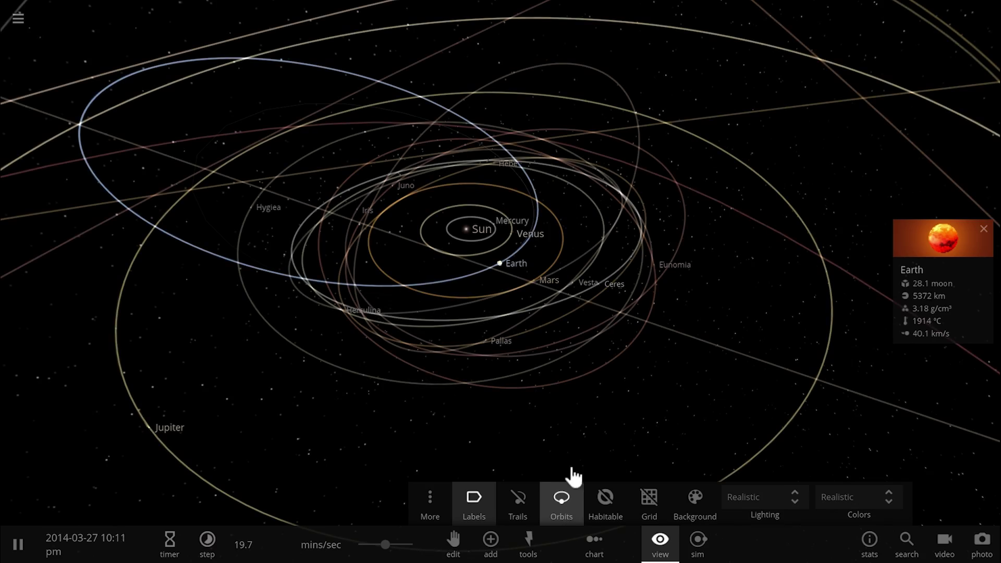
left_click_drag(527, 386, 468, 374)
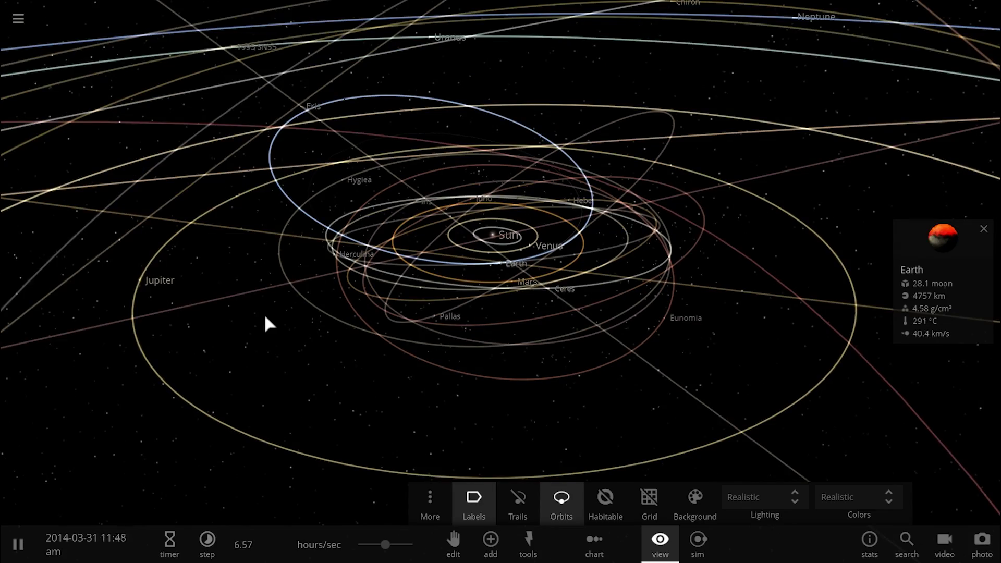
left_click_drag(264, 313, 327, 347)
scroll(326, 344, "down", 5)
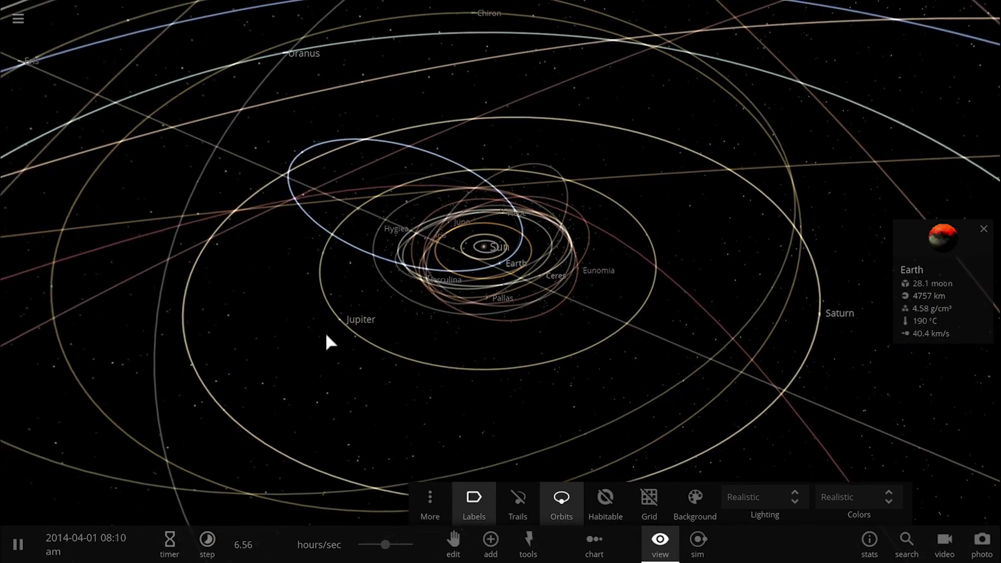
left_click_drag(373, 302, 399, 487)
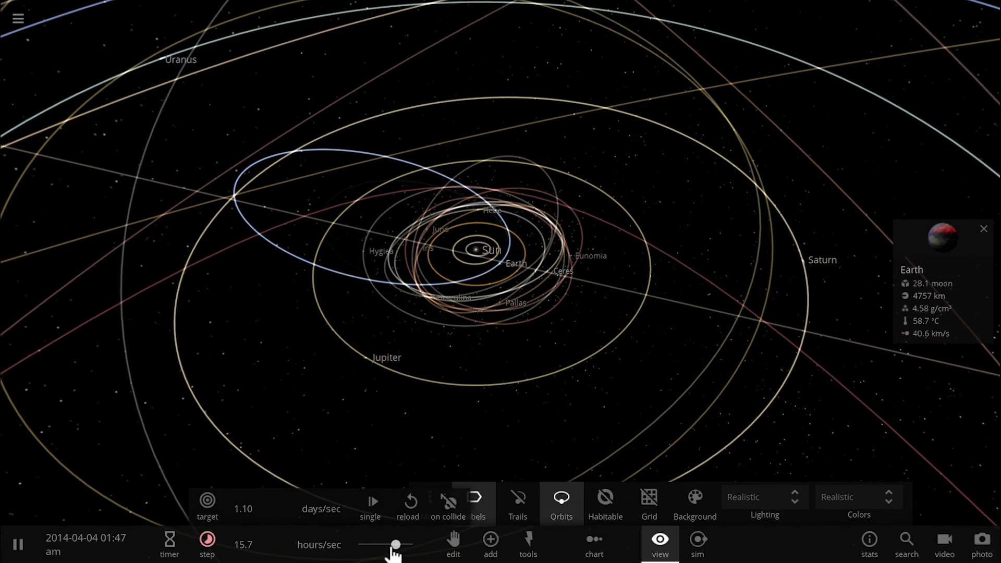
left_click(660, 547)
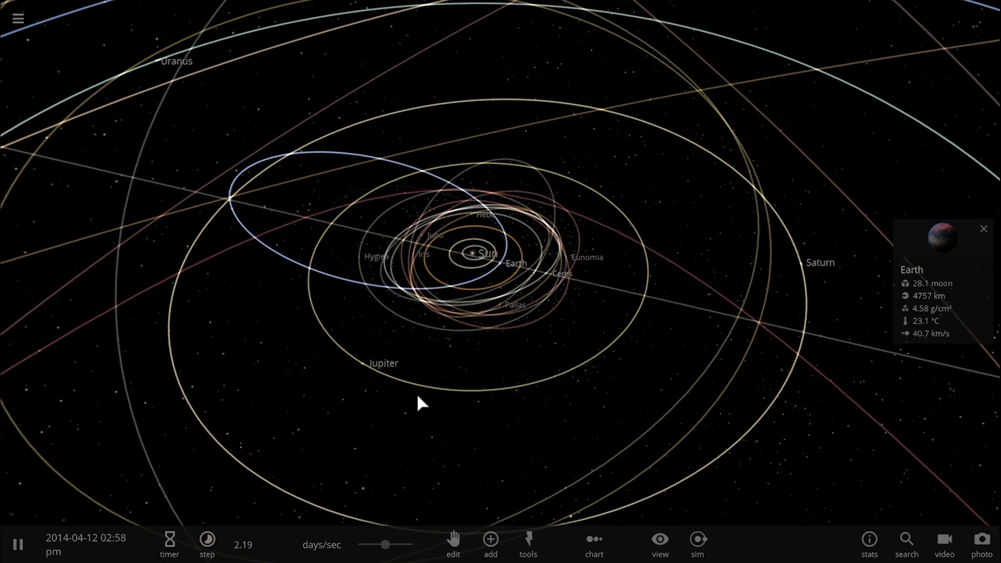
Speed the simulation up in stages to about 10.6 months/sec to follow Earth along its altered orbit
scroll(418, 397, "up", 5)
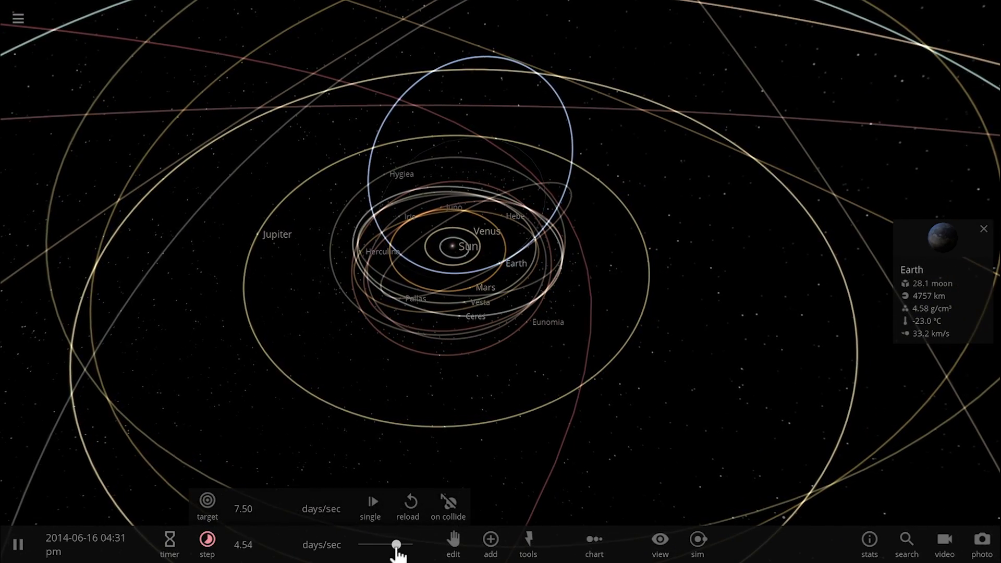
left_click_drag(396, 547, 397, 547)
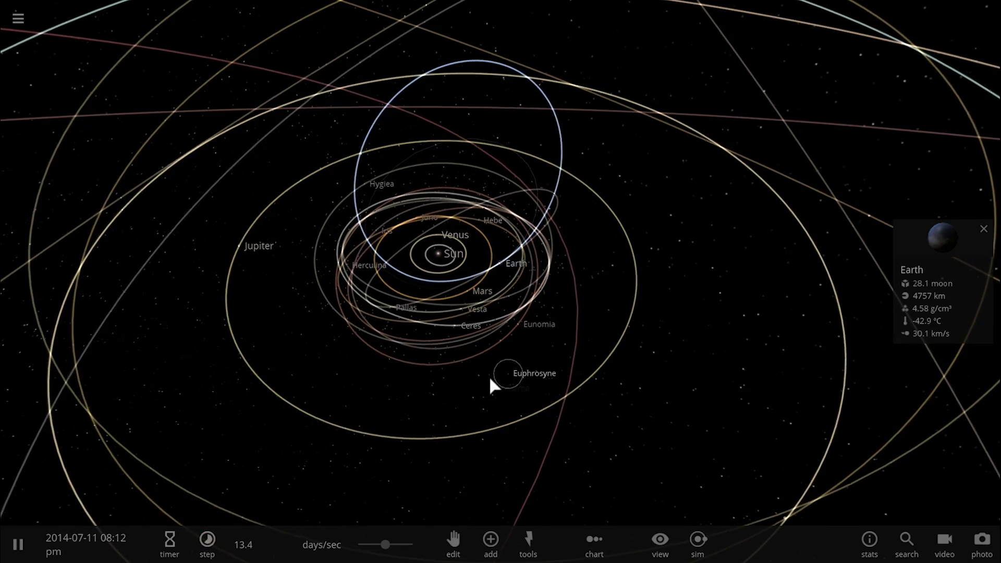
left_click_drag(490, 378, 421, 377)
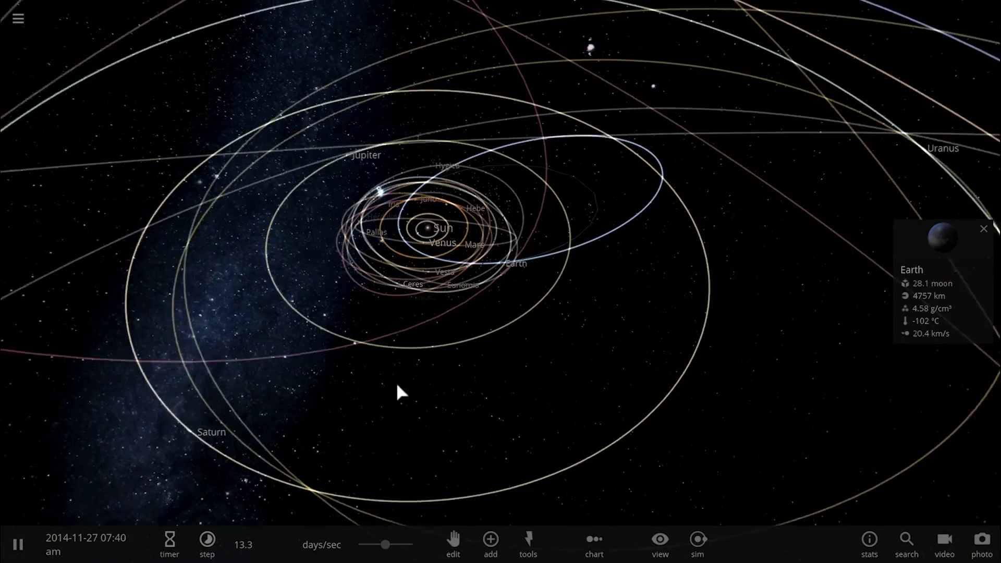
left_click_drag(417, 547, 416, 547)
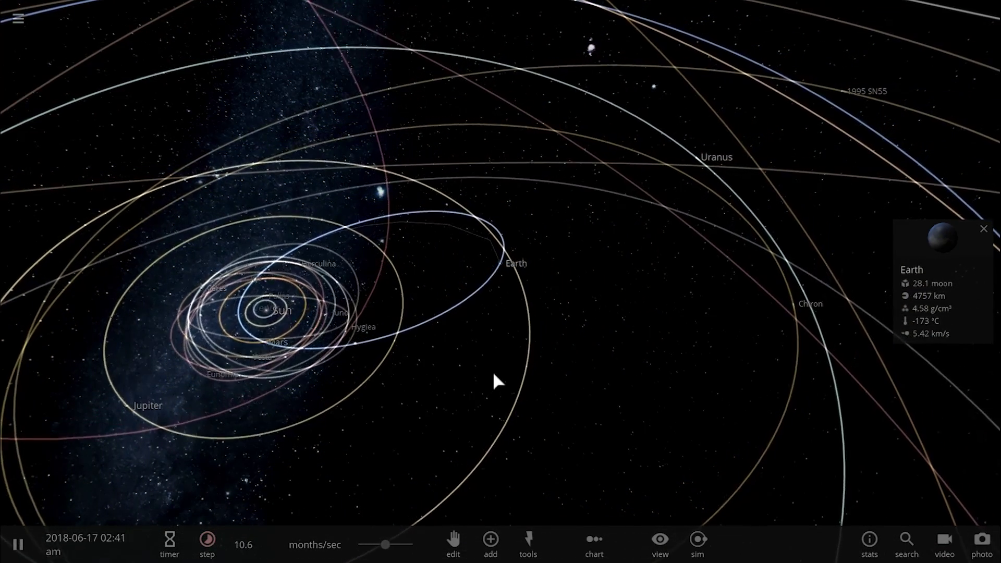
key("space")
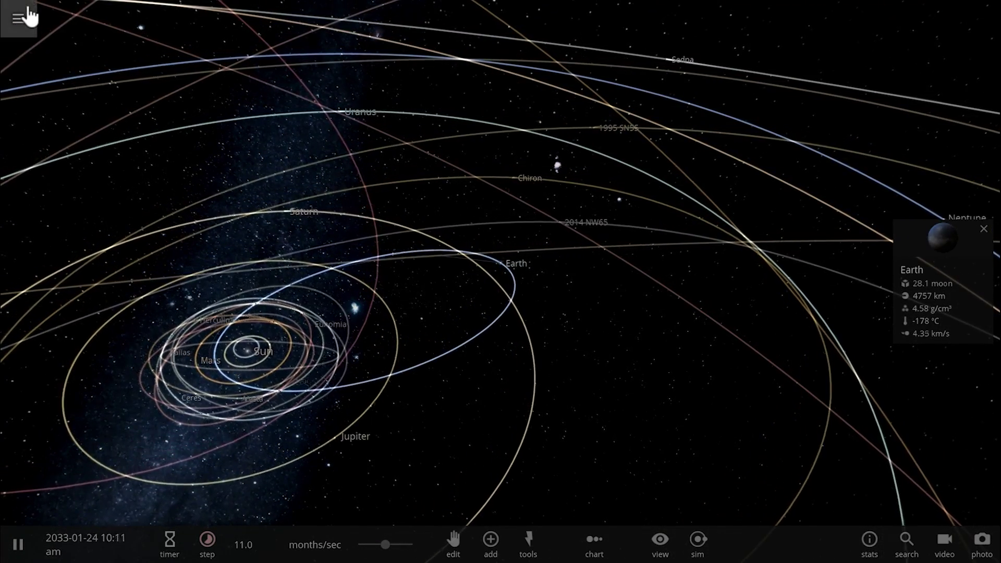
Reload the Solar System simulation with Earth selected and its speed slowed to about 22.5 mins/sec
left_click(18, 18)
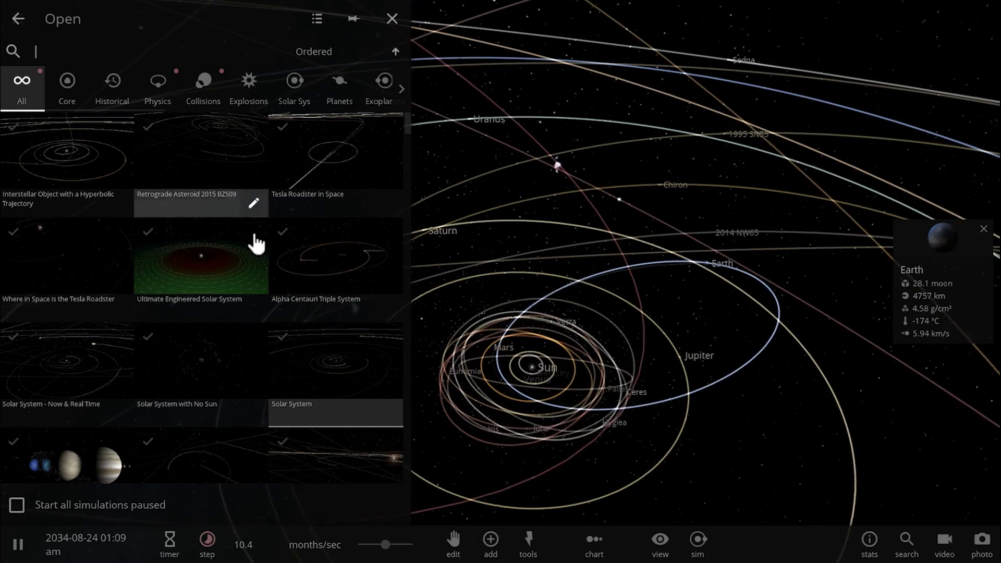
left_click(284, 377)
scroll(539, 313, "up", 8)
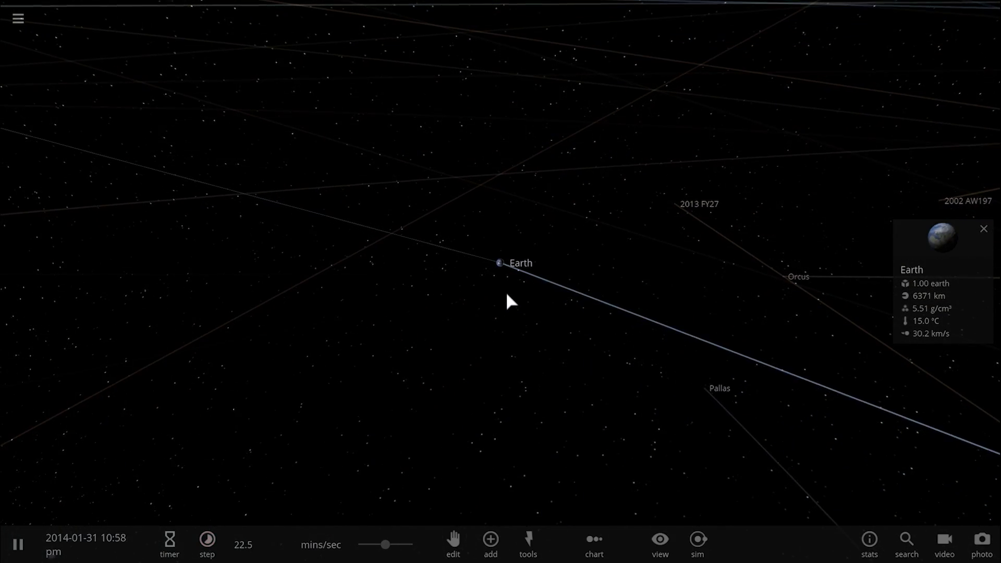
Launch an object into Earth and inspect the debris spreading away from the impact
left_click(485, 557)
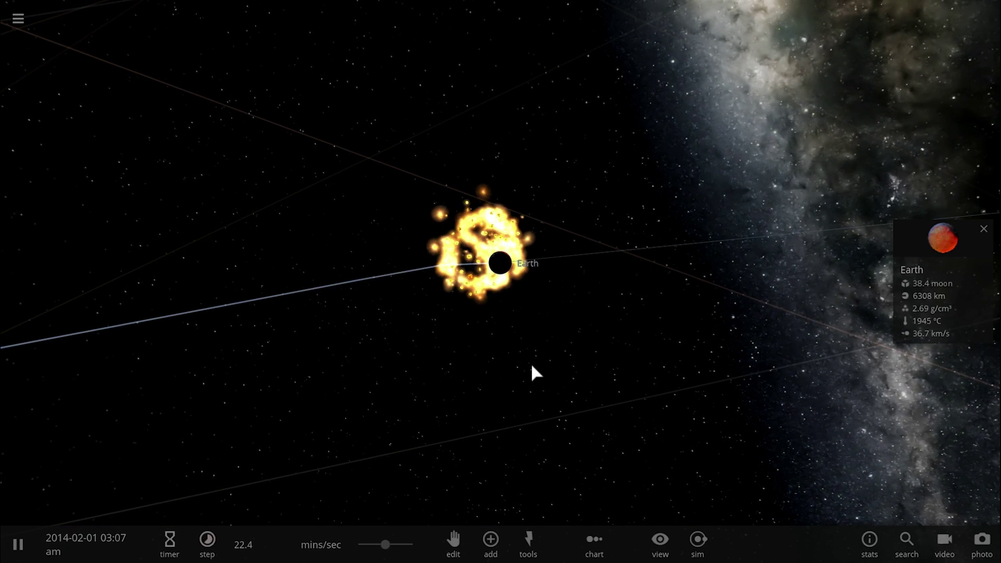
left_click_drag(367, 337, 178, 261)
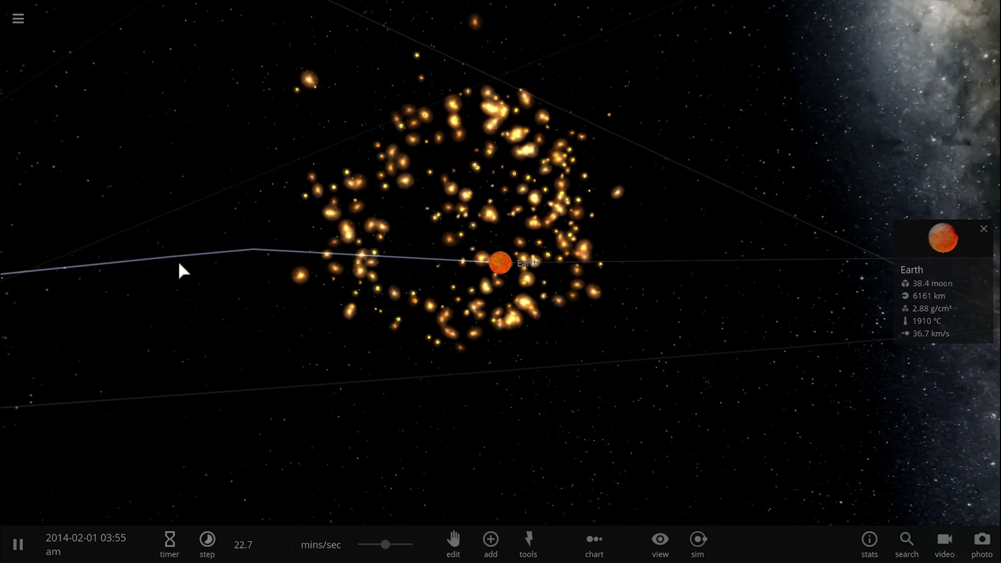
scroll(307, 286, "down", 3)
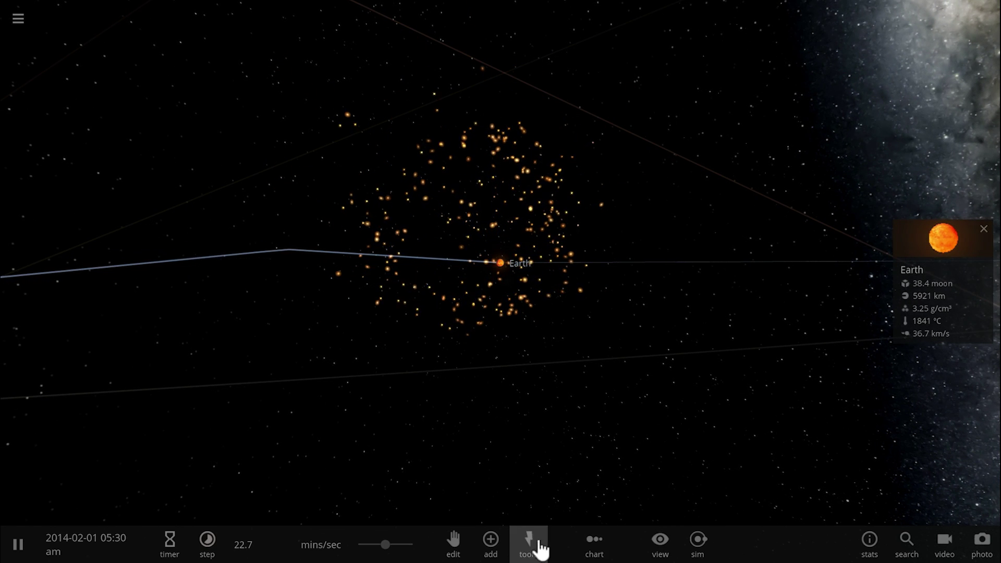
Show the orbit lines and speed the simulation up to about 26 days/sec to follow Earth's altered orbit
left_click(660, 542)
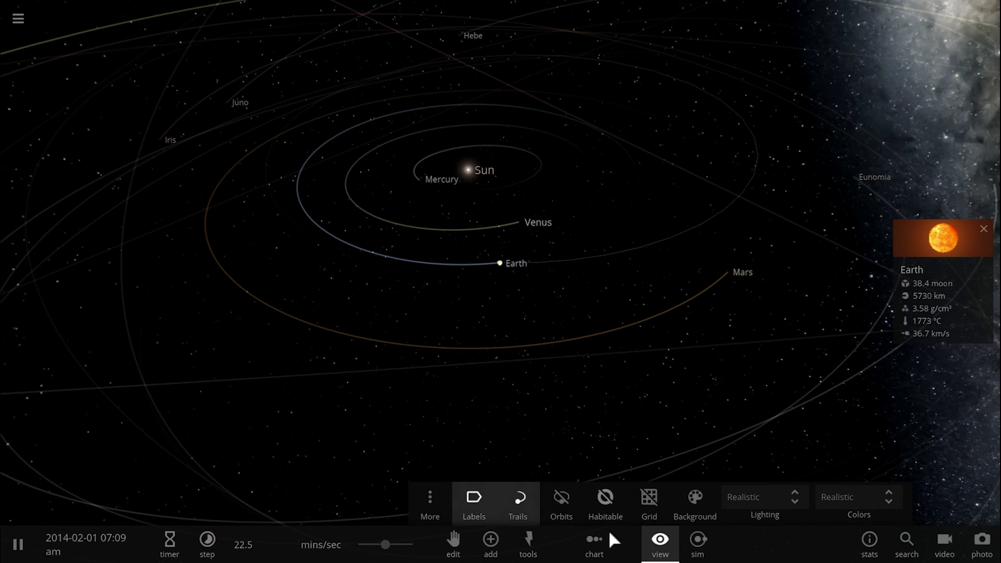
left_click(558, 503)
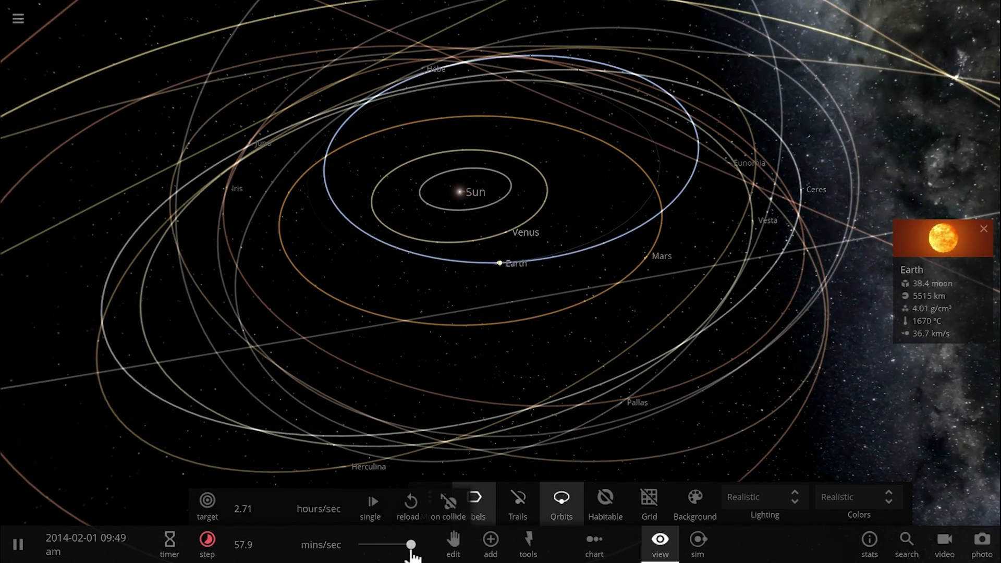
left_click_drag(411, 550, 411, 547)
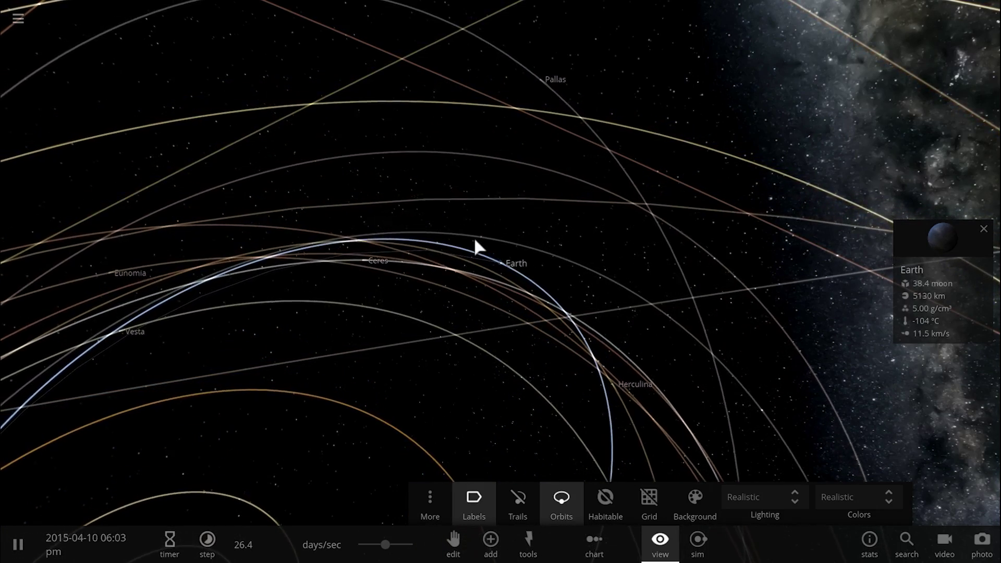
left_click_drag(474, 236, 446, 194)
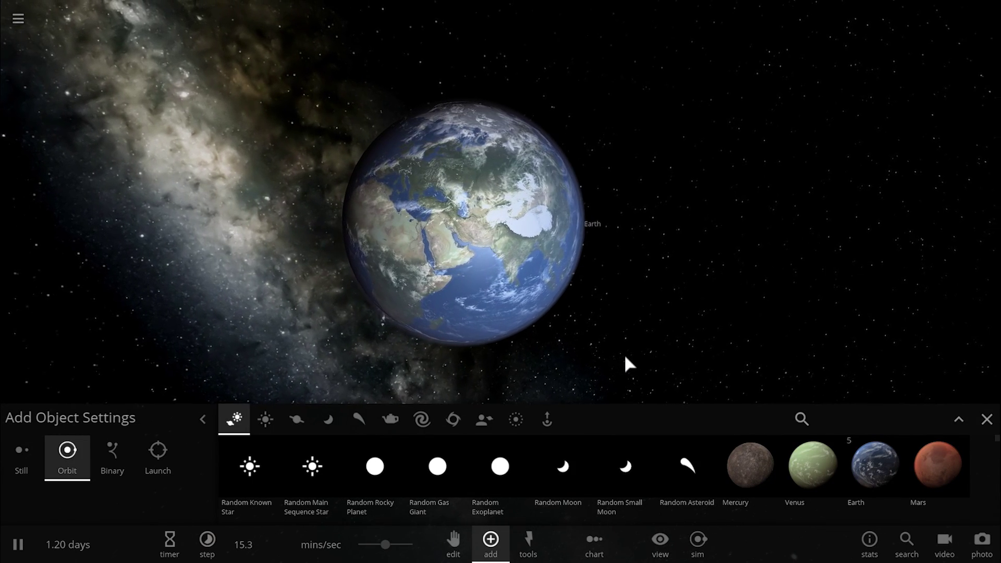
Add Venus close beside Earth as a binary companion in the Earth-only simulation
scroll(624, 353, "down", 3)
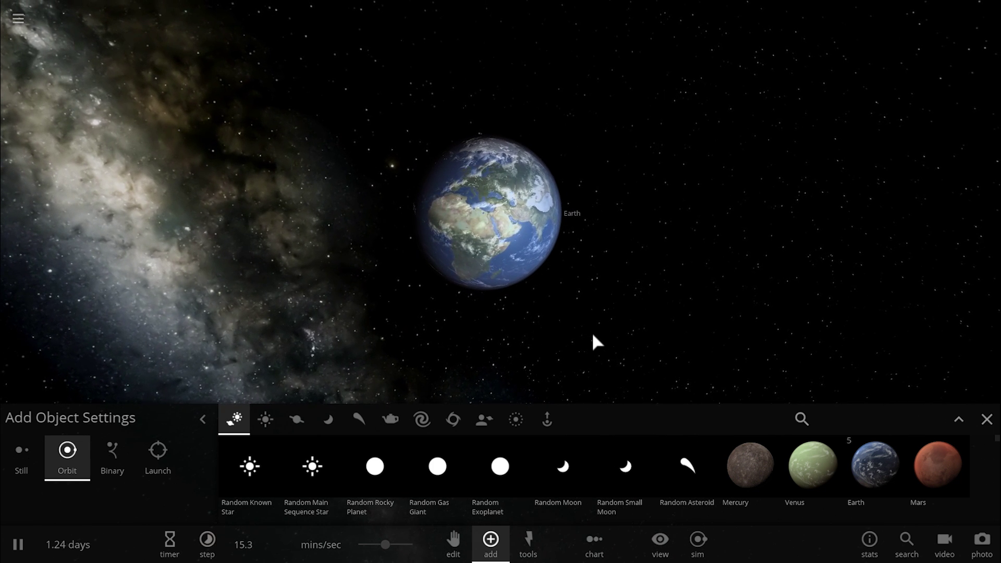
left_click_drag(547, 342, 549, 341)
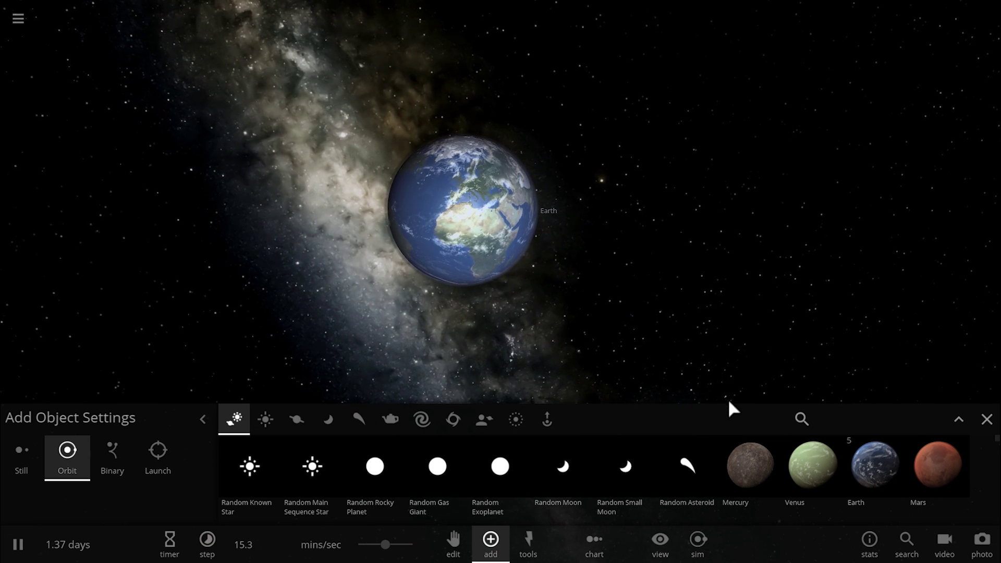
left_click(812, 475)
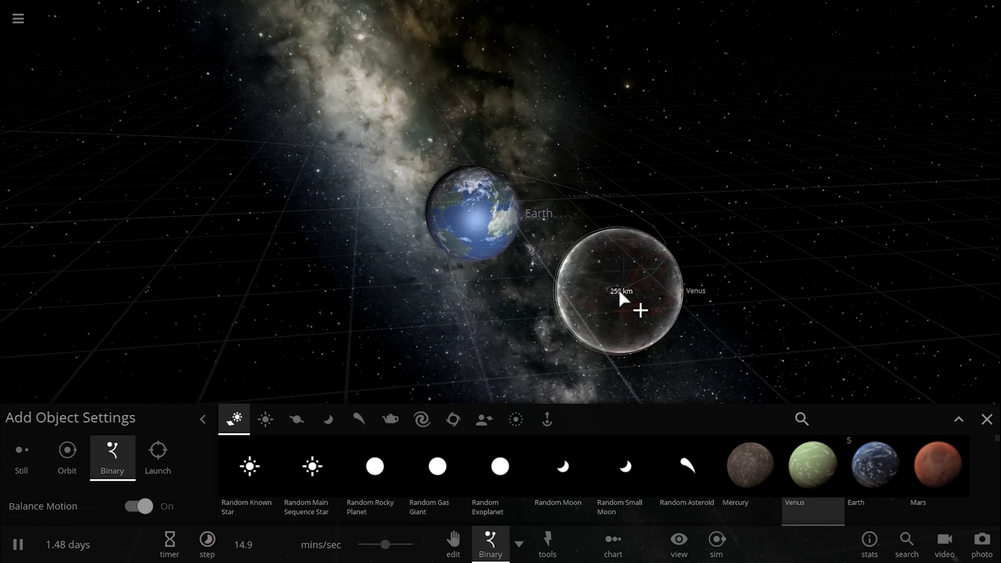
left_click(617, 289)
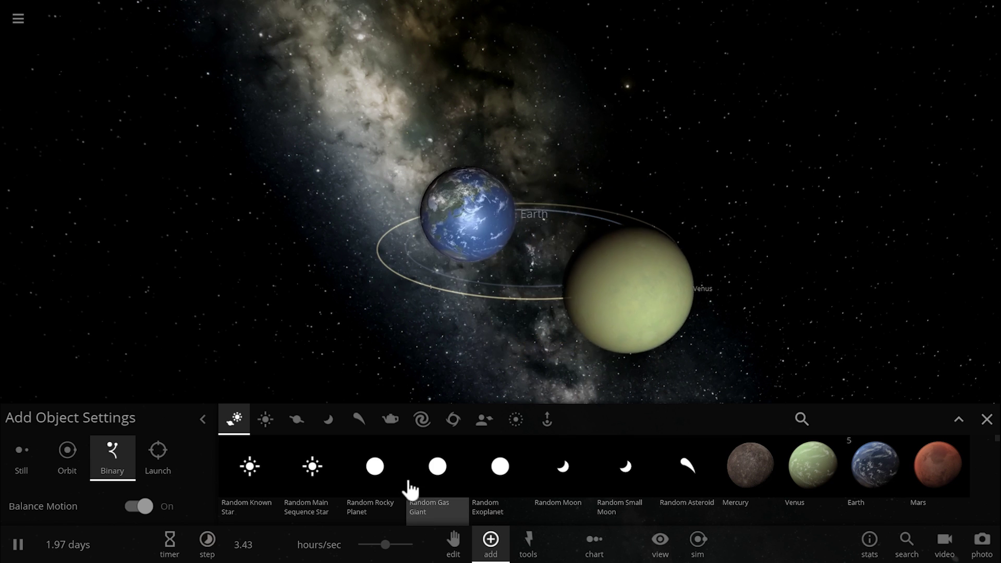
Adjust the simulation speed to about 6 hours/sec and watch Earth and Venus circle each other
left_click_drag(386, 546, 399, 544)
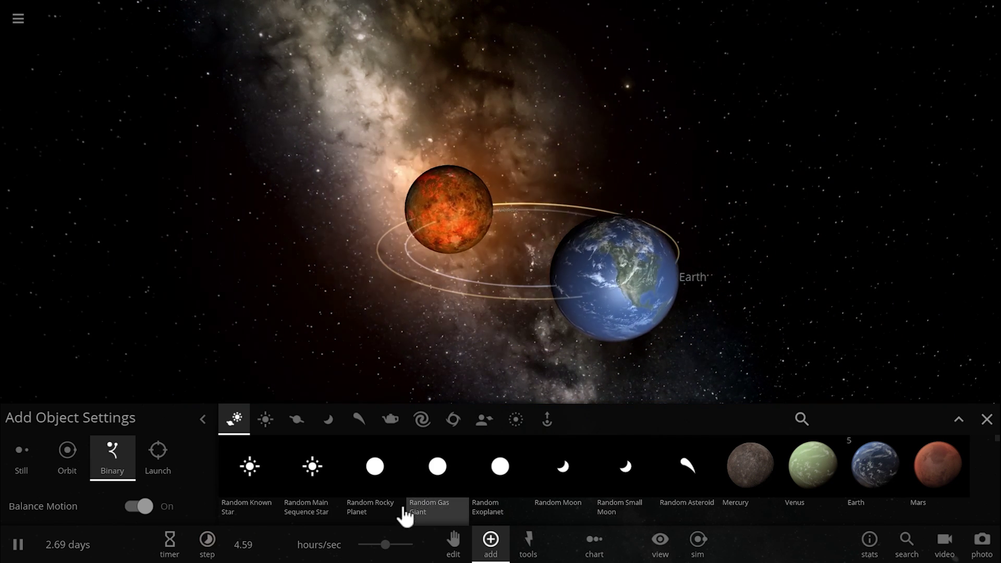
mouse_move(387, 543)
left_mouse_down()
mouse_move(398, 551)
mouse_move(391, 544)
left_mouse_up()
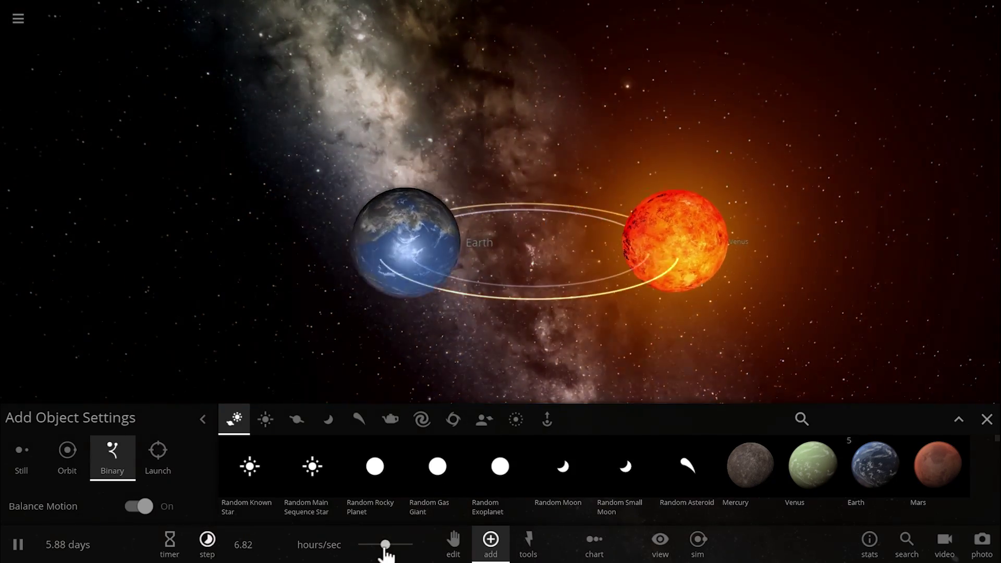
left_click_drag(384, 545, 376, 545)
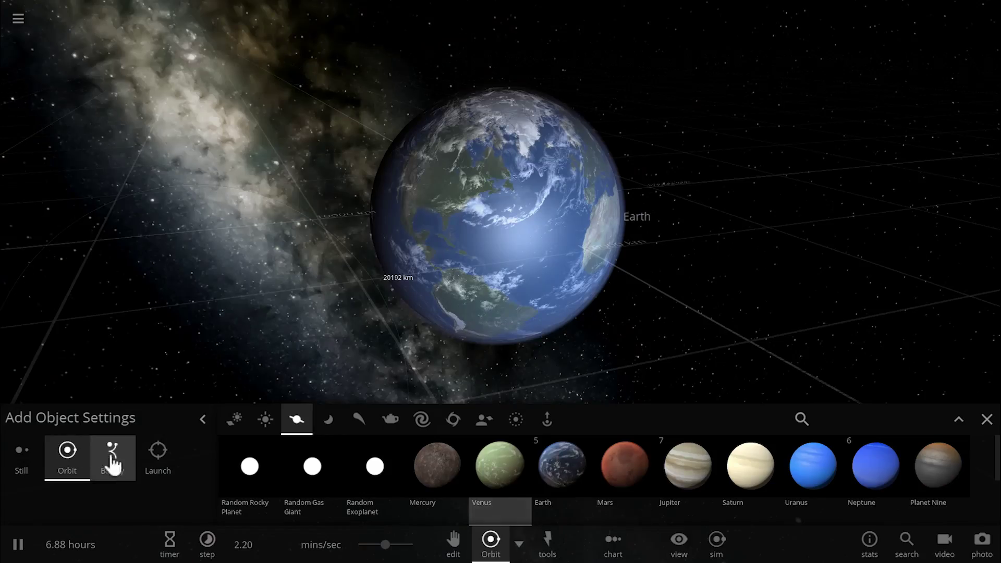
Place Venus as a binary companion about 16850 km from Earth in the restarted simulation and close the object library
left_click(112, 461)
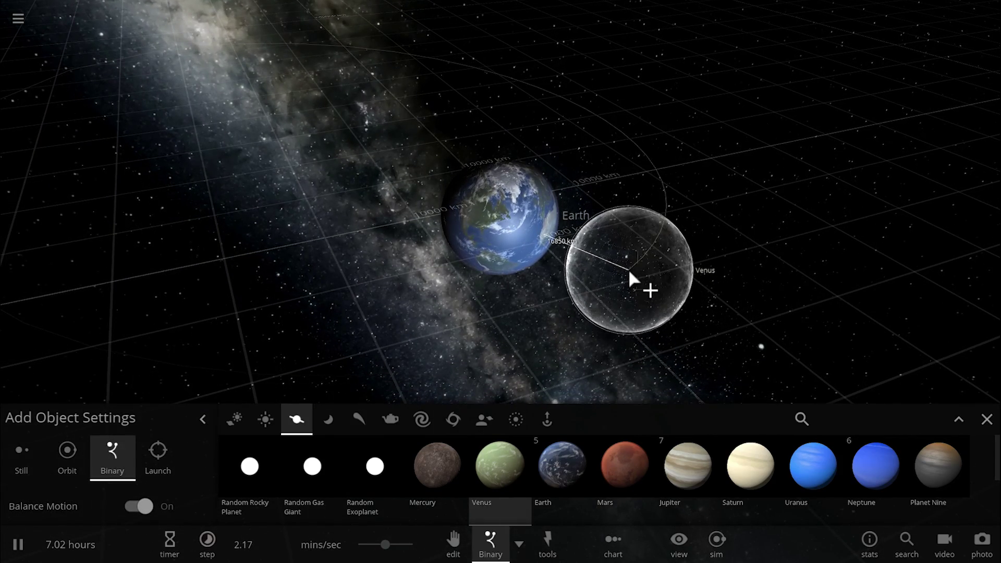
left_click(628, 268)
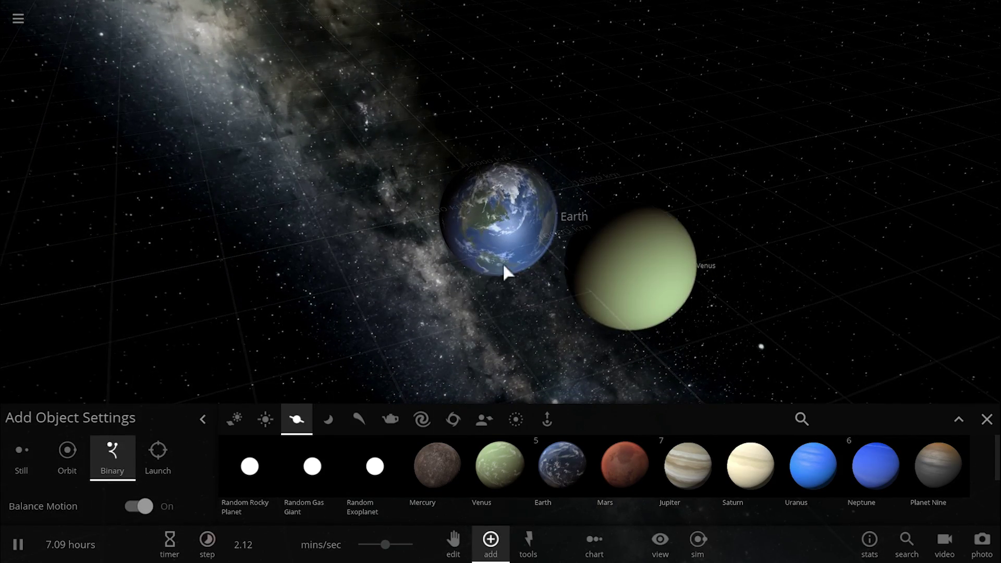
left_click(985, 419)
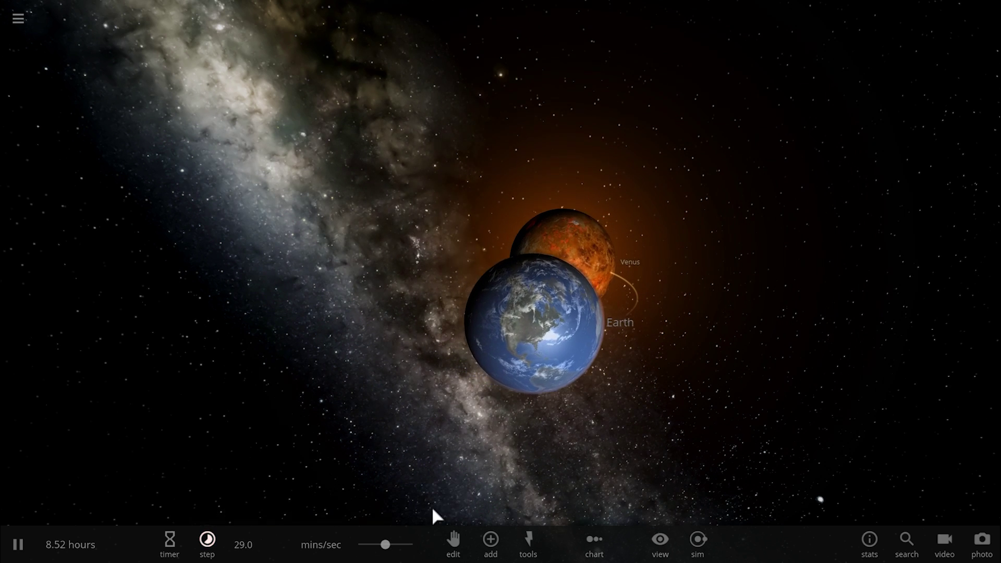
Speed the simulation up in stages to about 1.7 hours/sec to advance the close Earth-Venus binary
left_click_drag(386, 544, 392, 545)
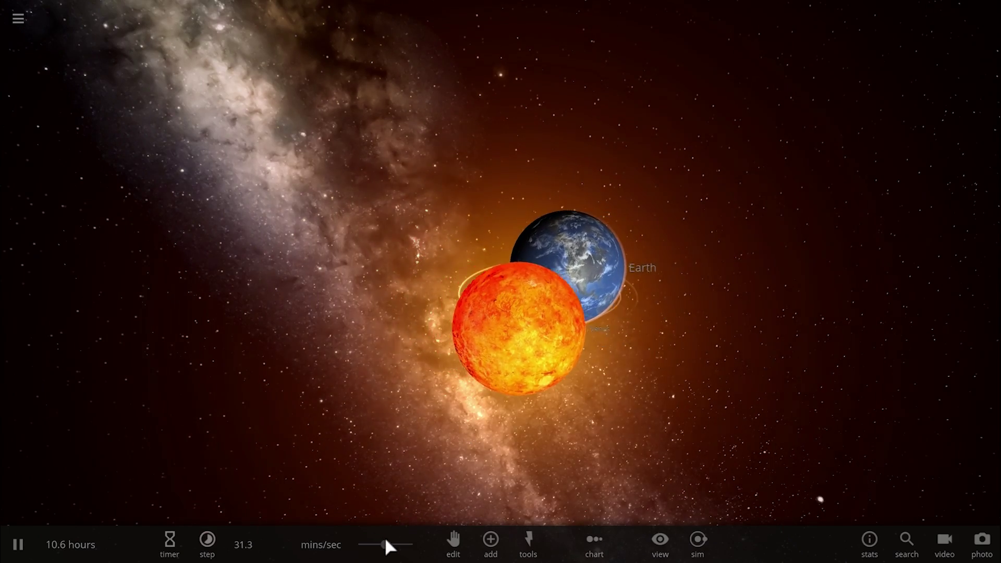
left_click_drag(390, 547, 398, 547)
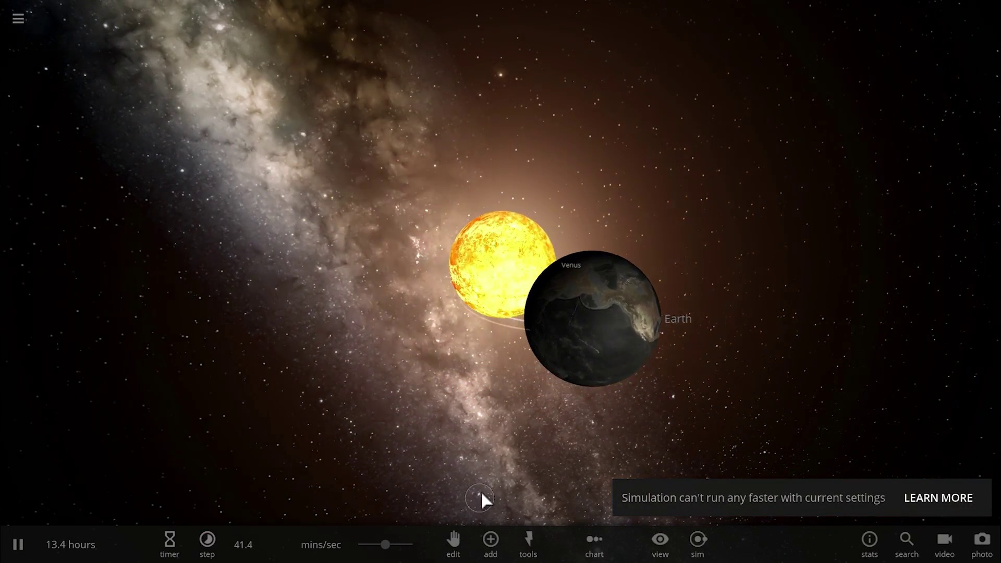
left_click_drag(384, 547, 406, 554)
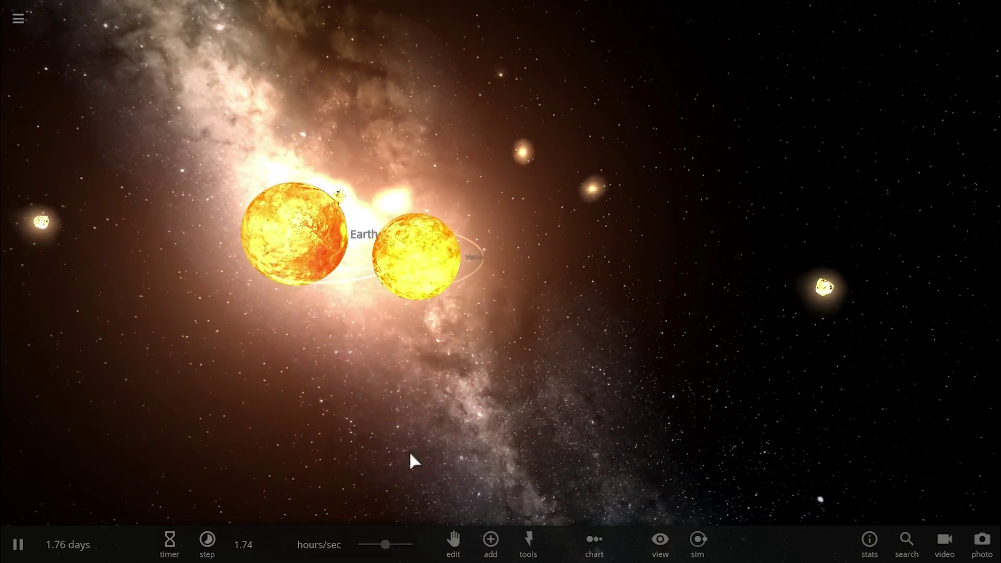
Focus on Earth and examine the material being torn off Venus around it
scroll(420, 355, "down", 3)
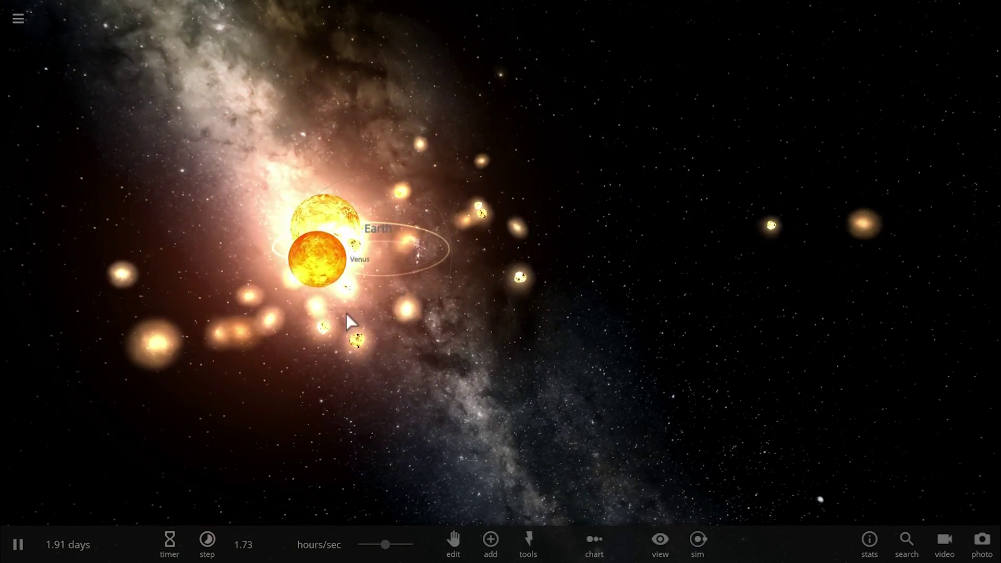
double_click(275, 241)
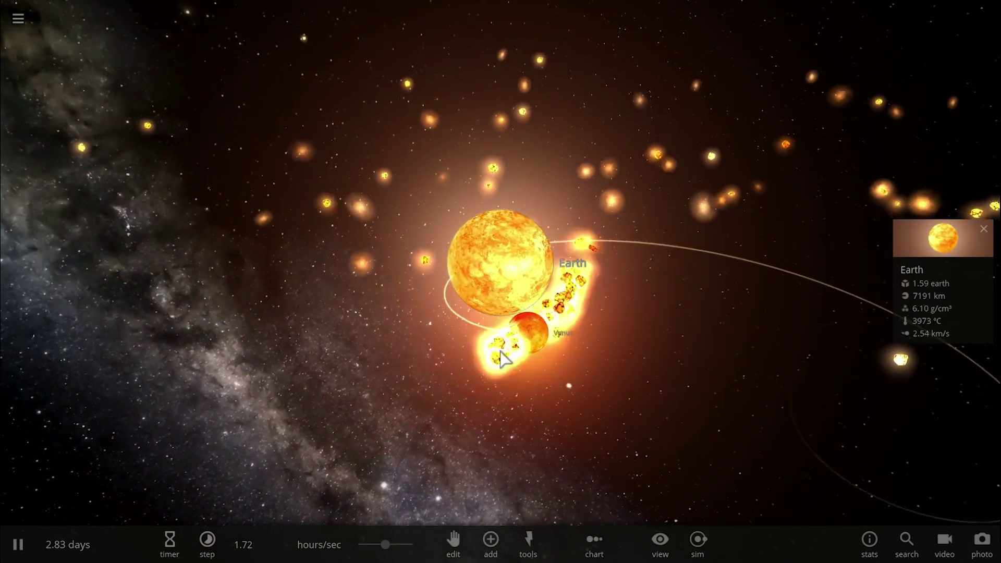
scroll(592, 354, "down", 3)
left_click_drag(482, 371, 496, 362)
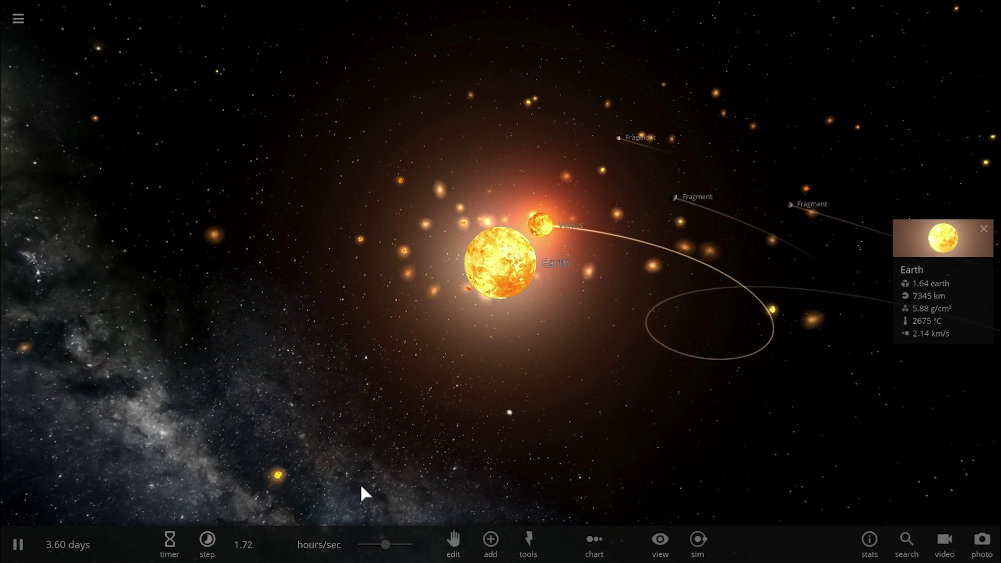
Raise the speed to about 2.8 hours/sec, select the shrunken Venus during a pause, and resume the simulation
left_click_drag(385, 544, 402, 544)
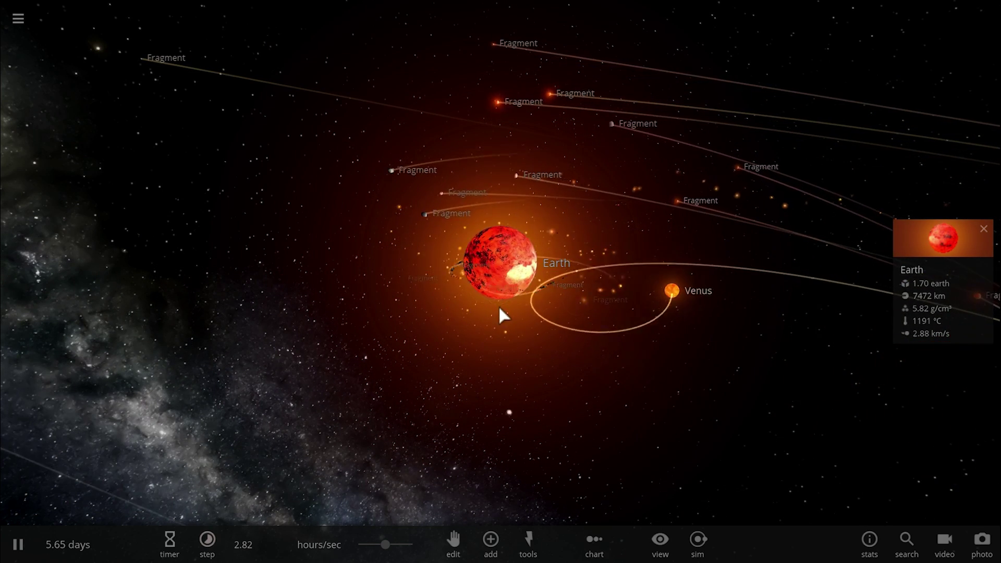
left_click_drag(511, 365, 529, 353)
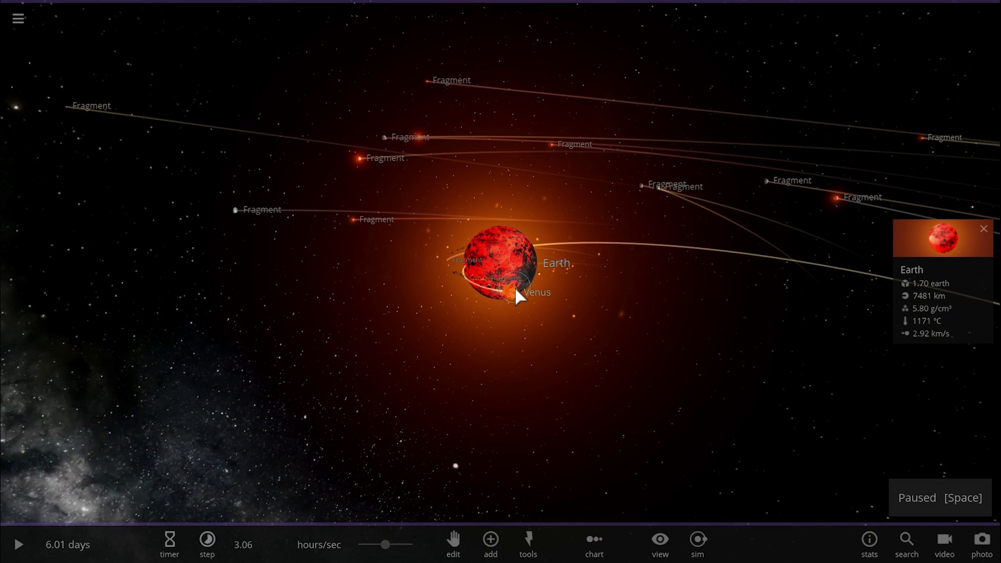
left_click(514, 288)
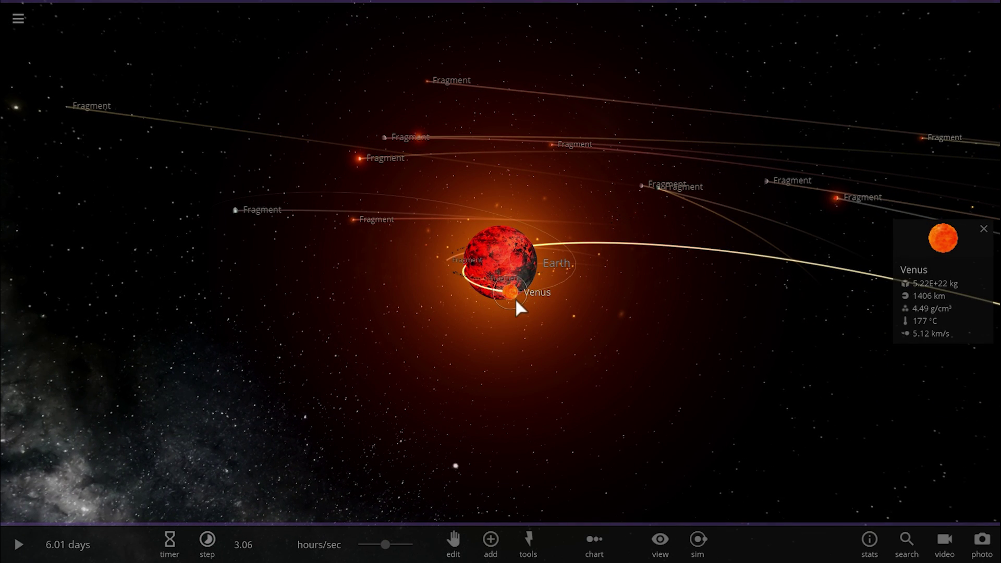
key("space")
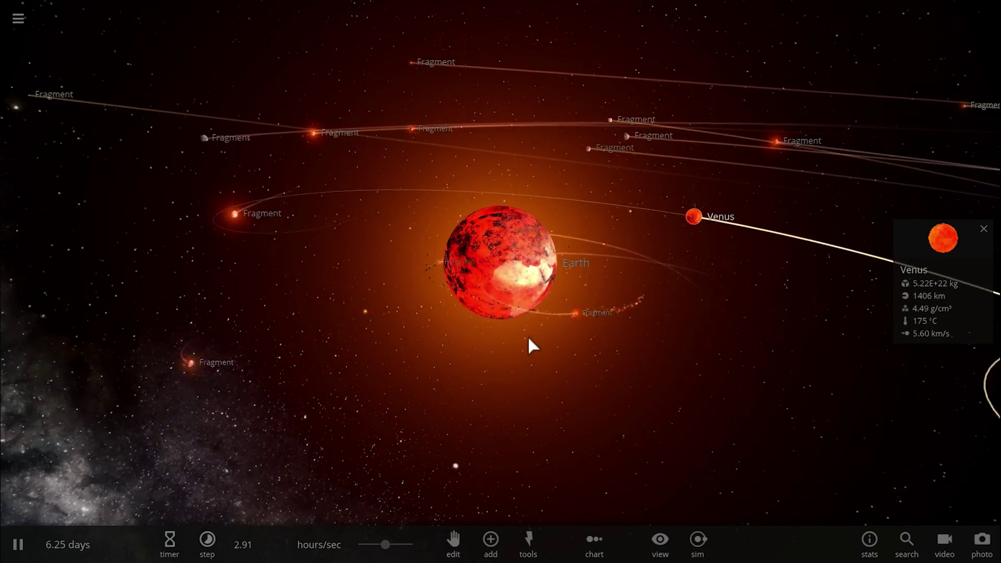
Follow Venus and the fragments circling Earth, speeding the simulation up to about 6.6 hours/sec
left_click_drag(528, 336, 577, 322)
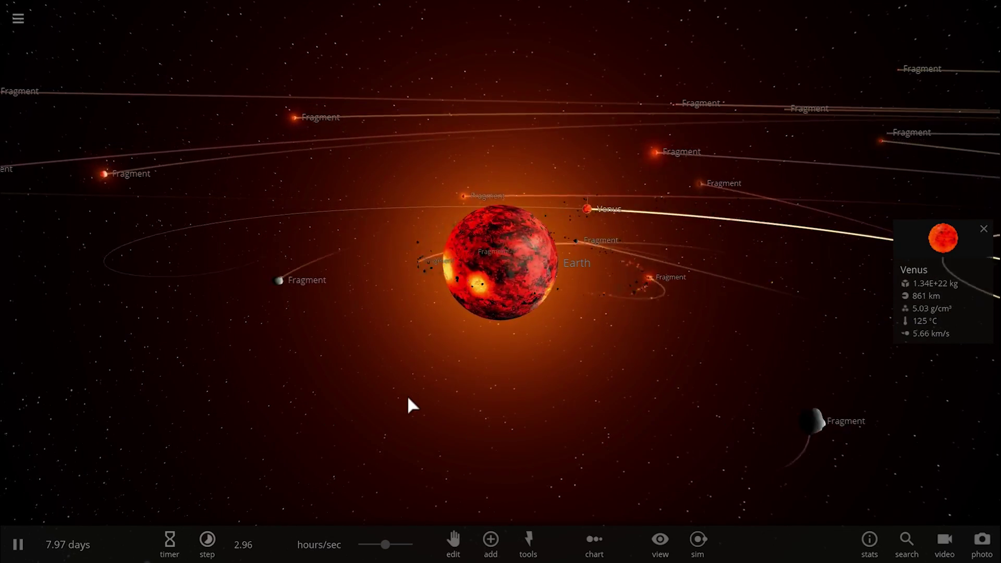
key("space")
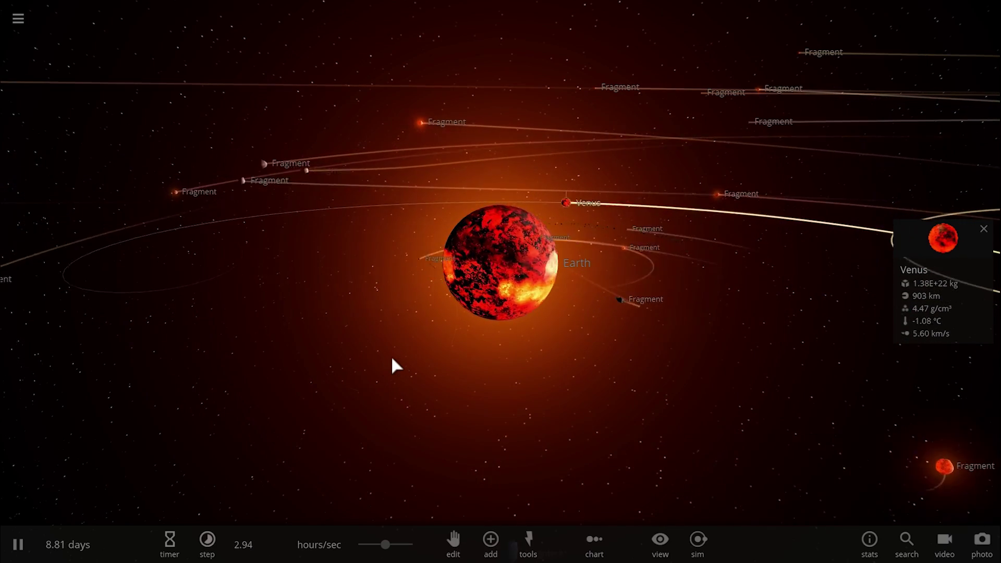
scroll(409, 356, "down", 5)
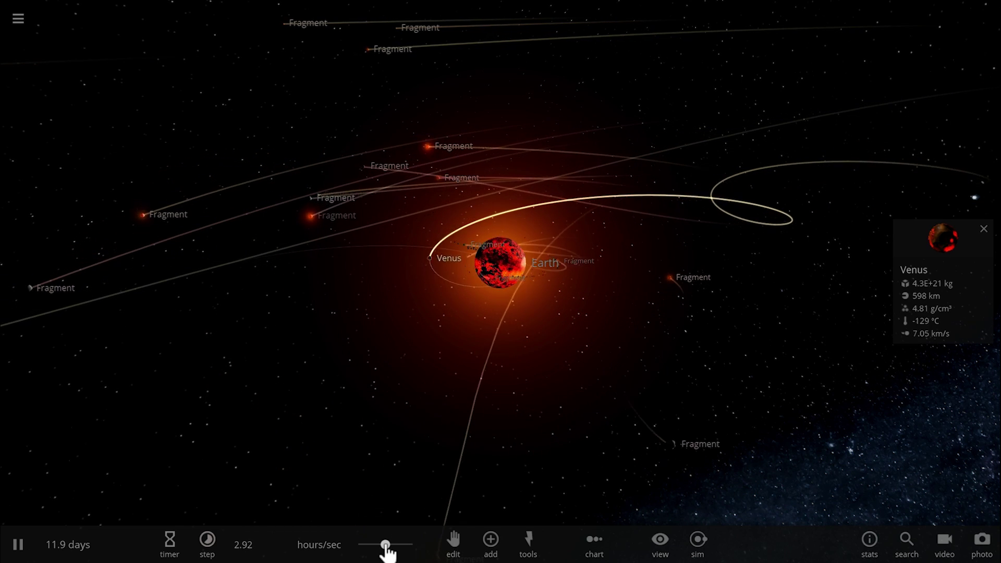
left_click_drag(386, 546, 406, 550)
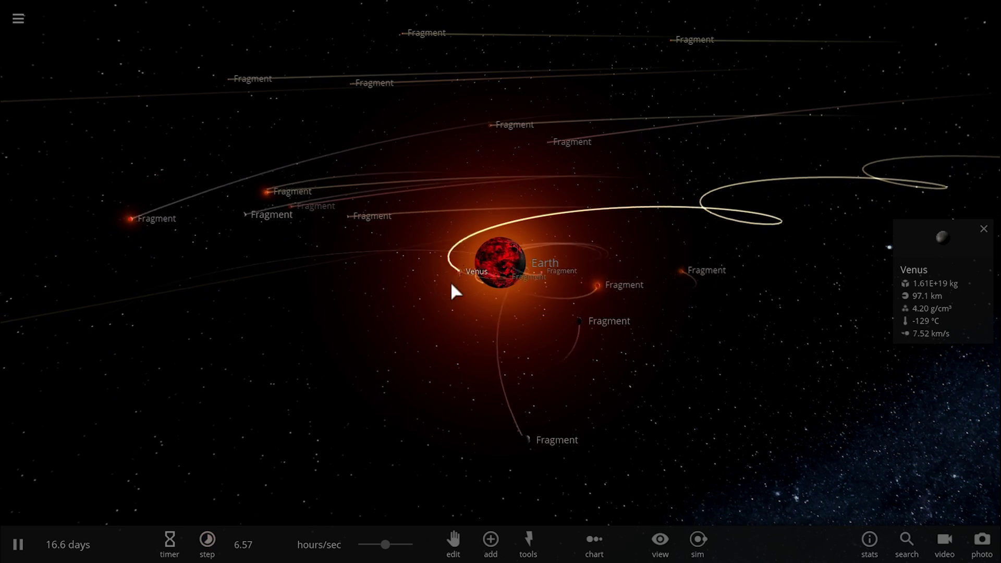
Pause the simulation, select the debris beside Venus to view its properties, and resume
key("space")
left_click(502, 228)
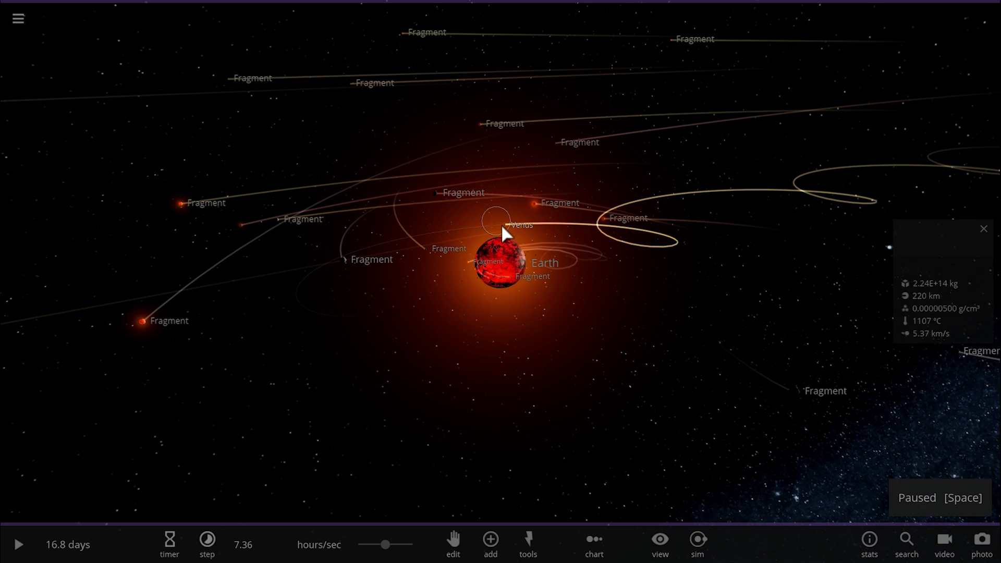
key("space")
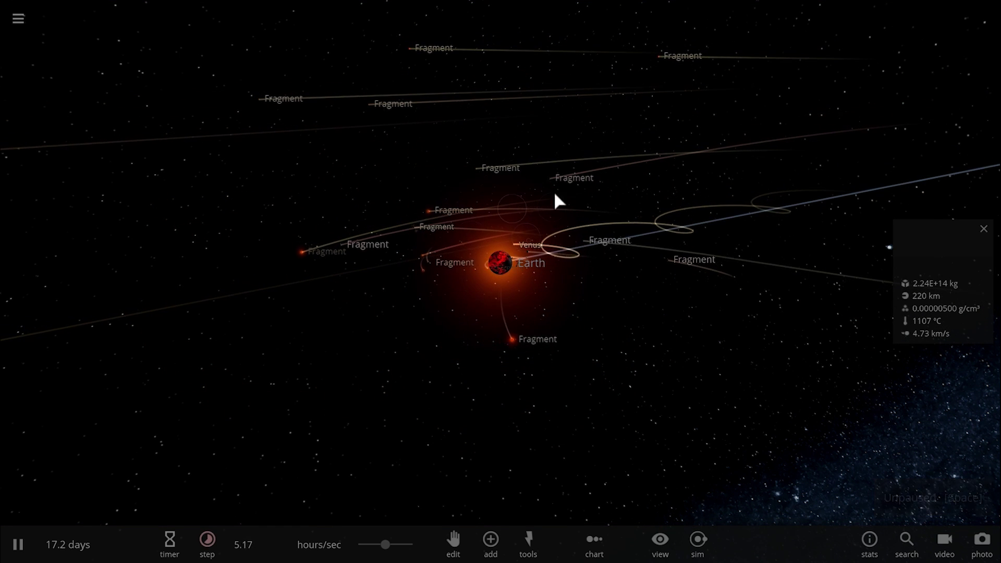
Show the orbit lines of the fragments around Earth
scroll(581, 416, "up", 5)
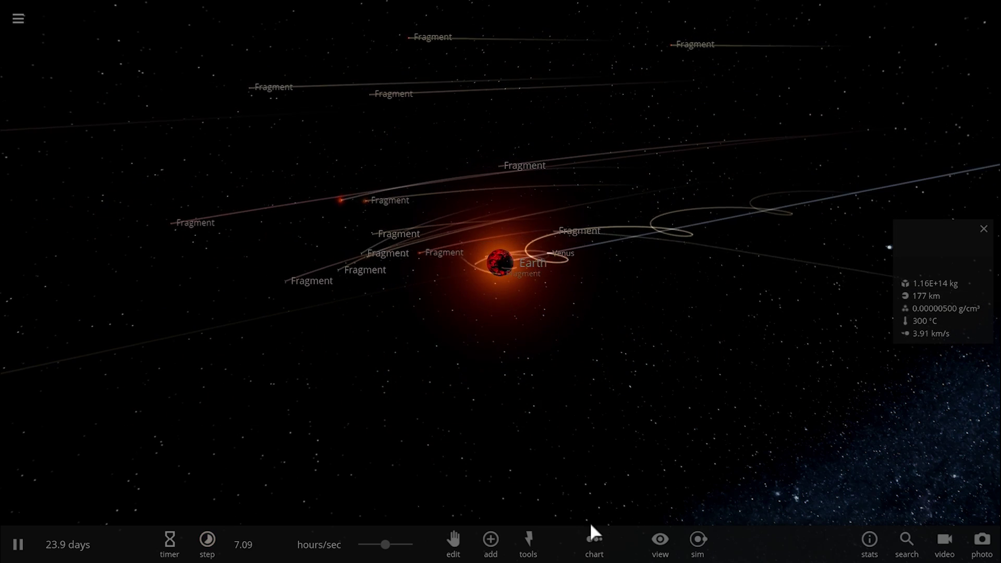
left_click(660, 556)
left_click(562, 500)
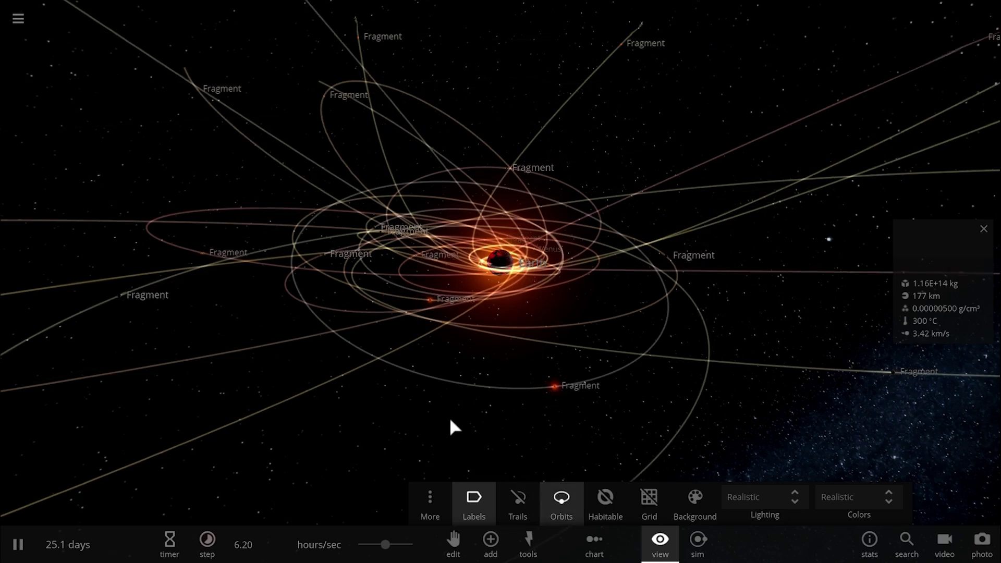
Examine the fragments' orbit lines around Earth from several angles and distances
left_click_drag(492, 463, 509, 452)
scroll(510, 450, "down", 3)
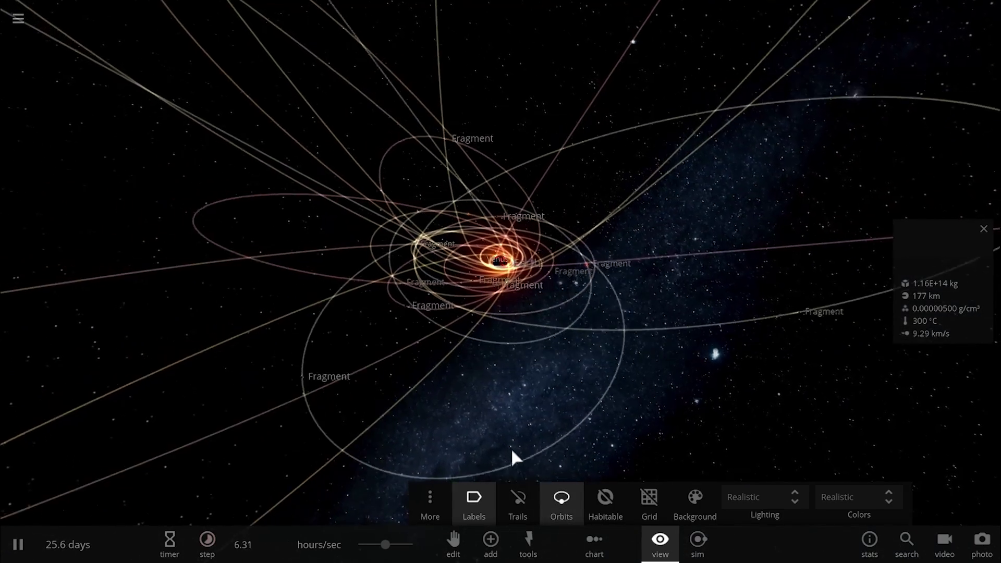
left_click(665, 545)
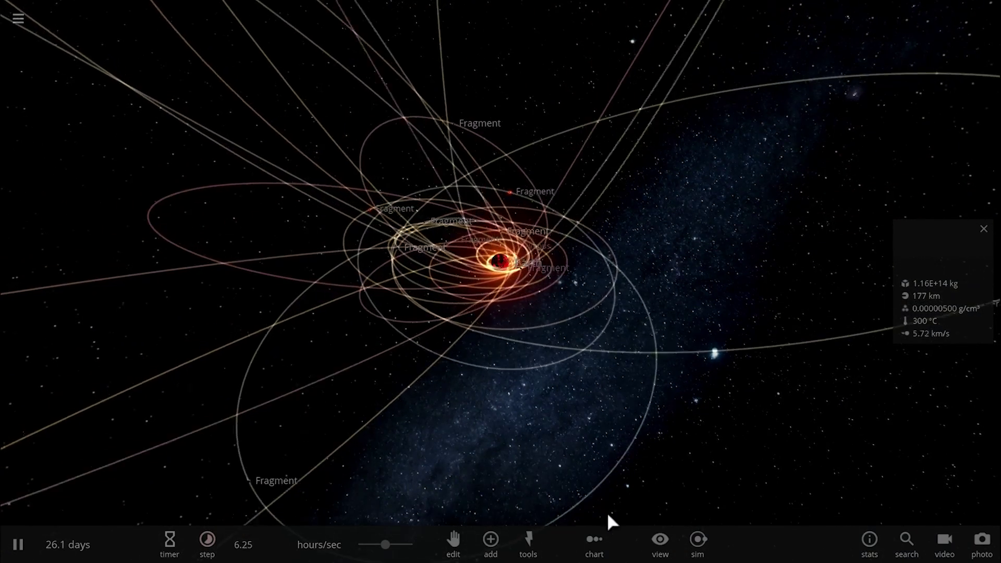
left_click(594, 542)
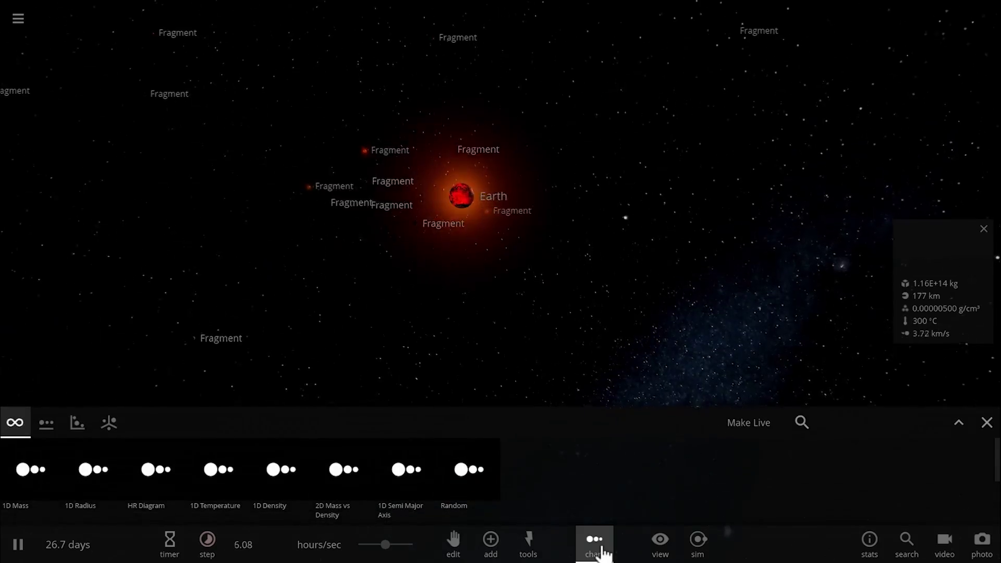
left_click_drag(521, 389, 493, 330)
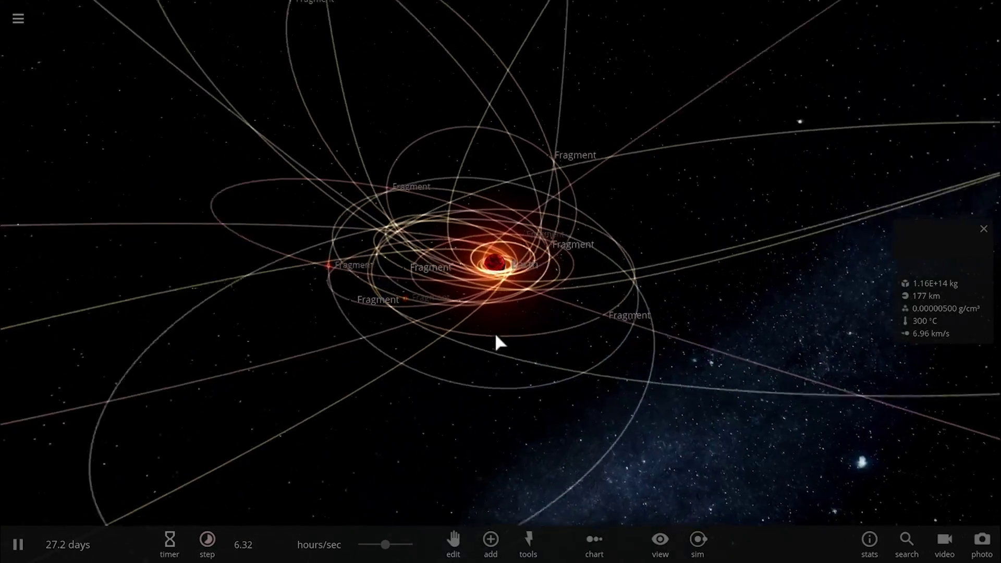
scroll(496, 332, "up", 5)
left_click_drag(545, 368, 518, 342)
scroll(517, 342, "down", 5)
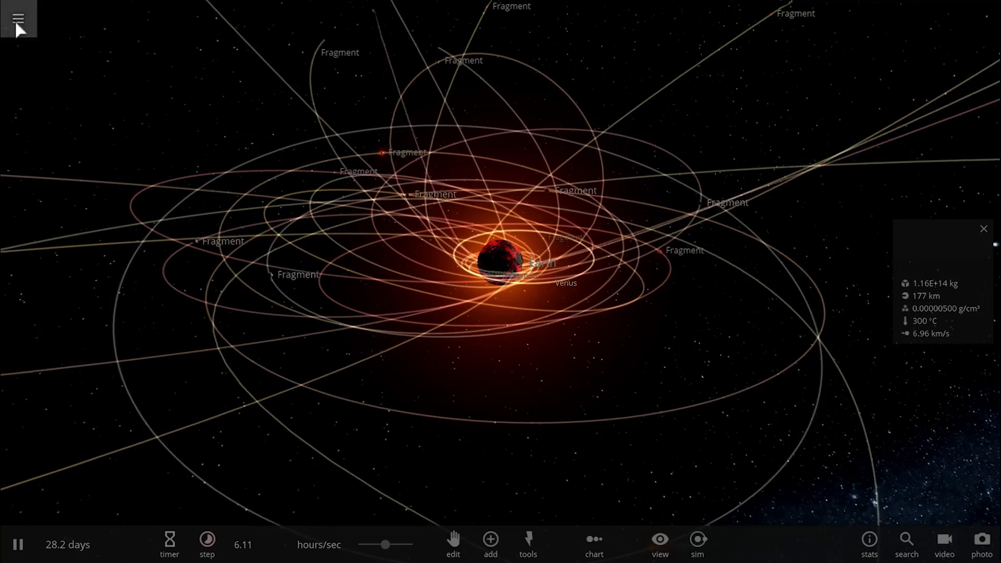
Reload the earlier Earth simulation and add Venus in a binary orbit about 20,000 km from Earth
left_click(18, 19)
left_click(95, 162)
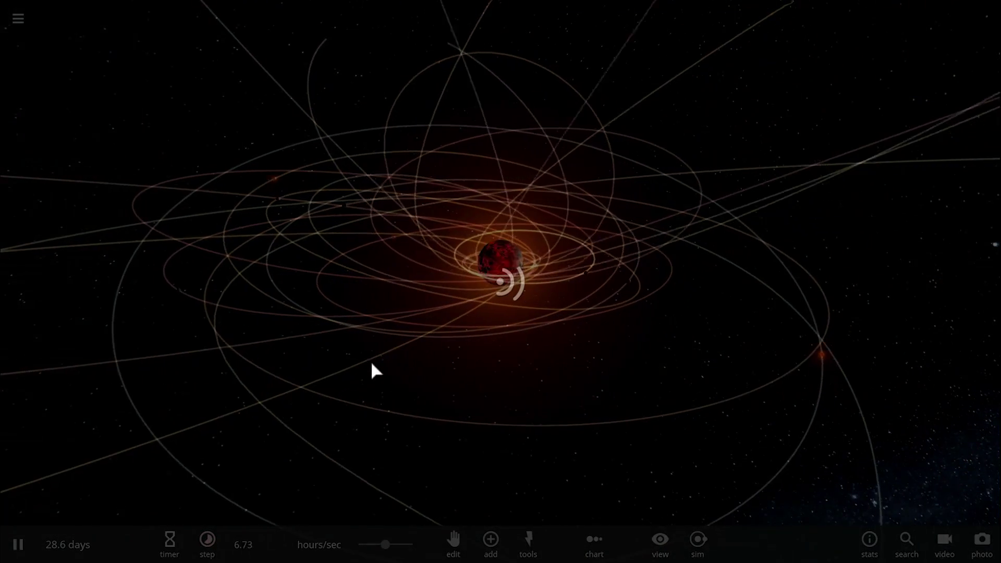
left_click(490, 545)
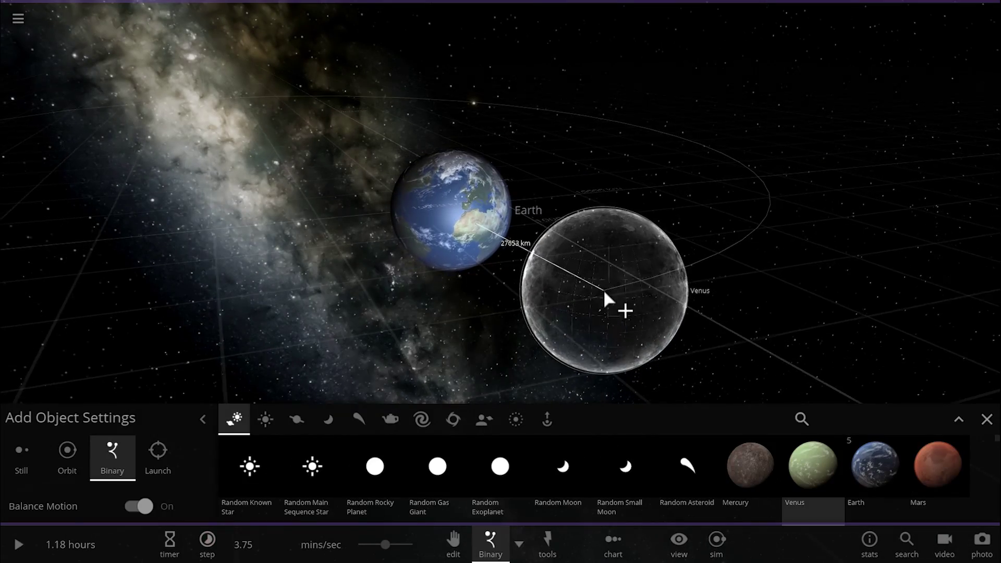
left_click(583, 238)
key("Escape")
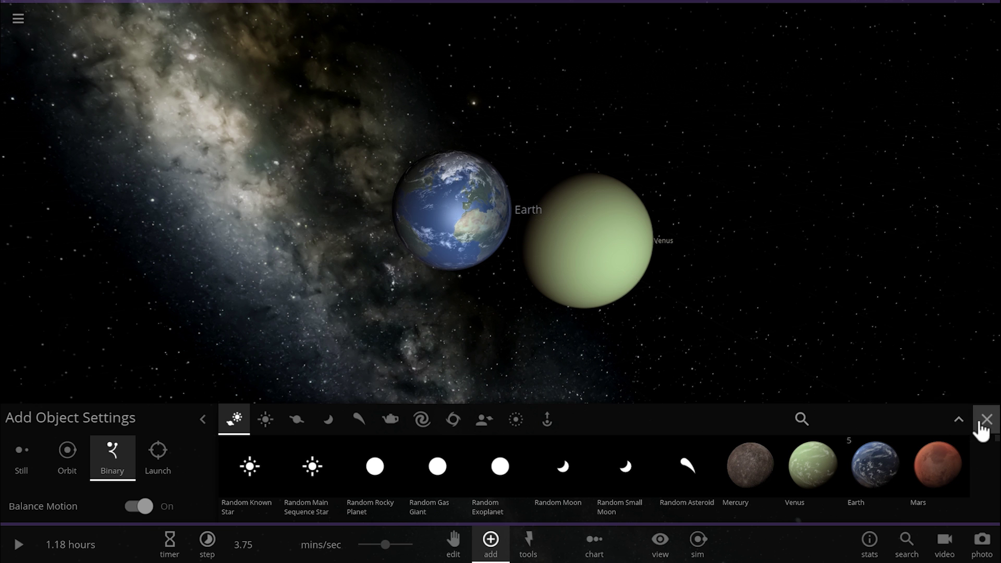
left_click(980, 425)
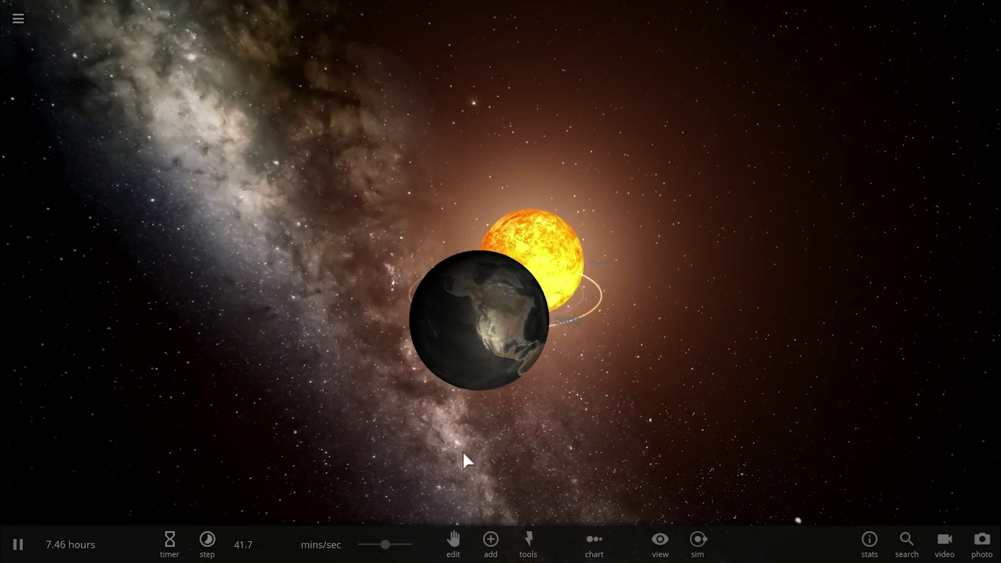
Speed the simulation up to about 1.05 hours/sec and follow the Earth and Venus binary up close
mouse_move(402, 549)
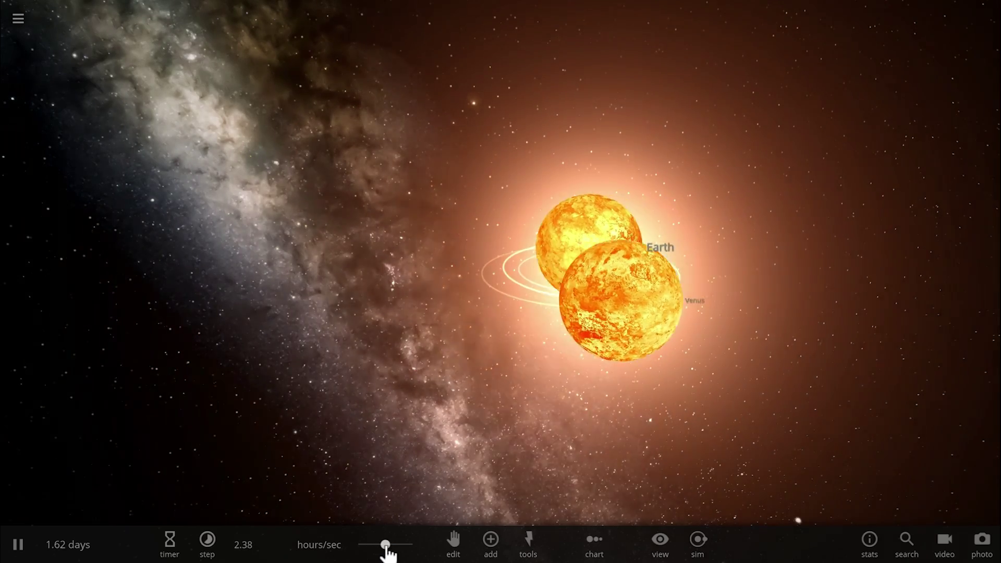
left_click_drag(386, 545, 403, 546)
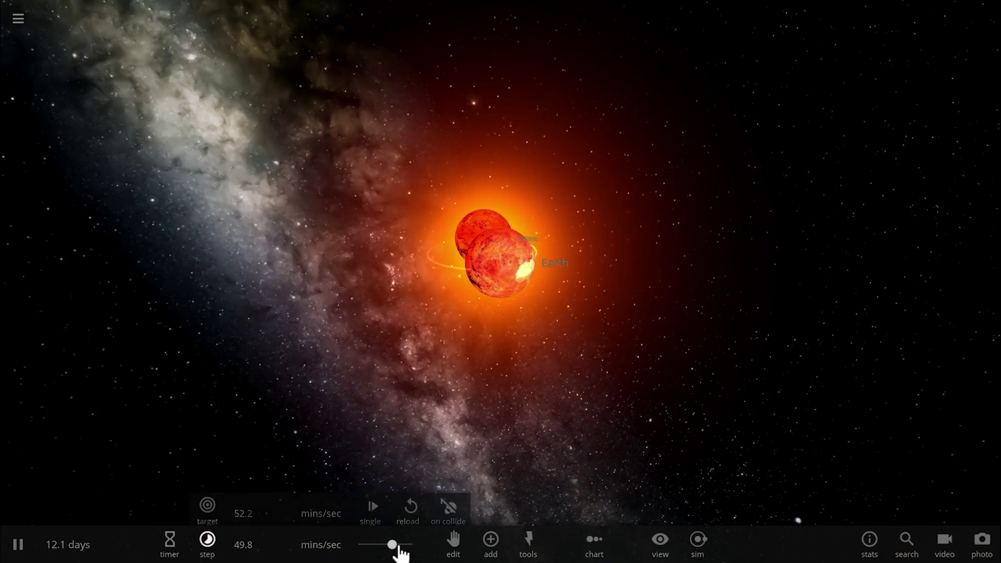
left_click_drag(398, 546, 399, 547)
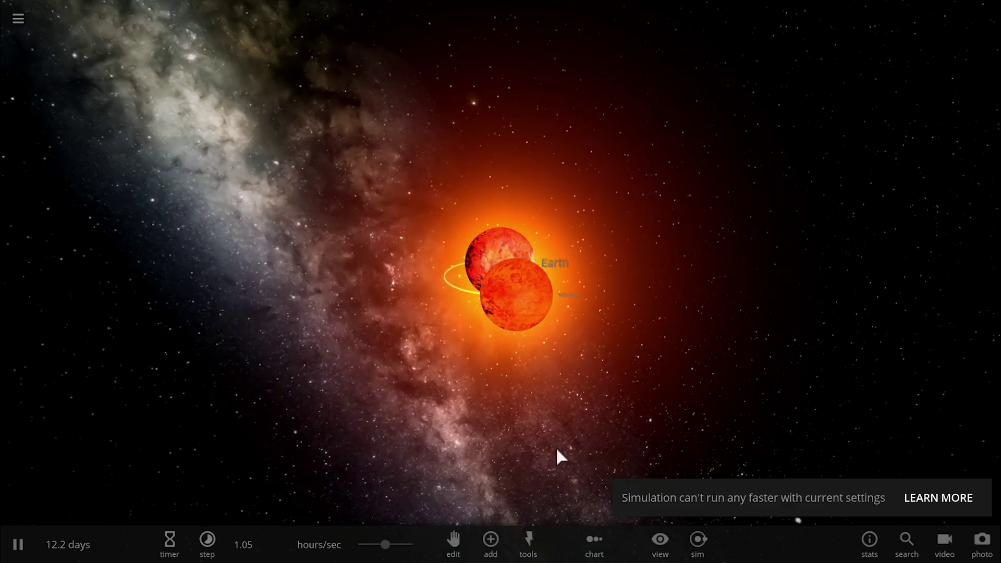
left_click_drag(604, 355, 643, 387)
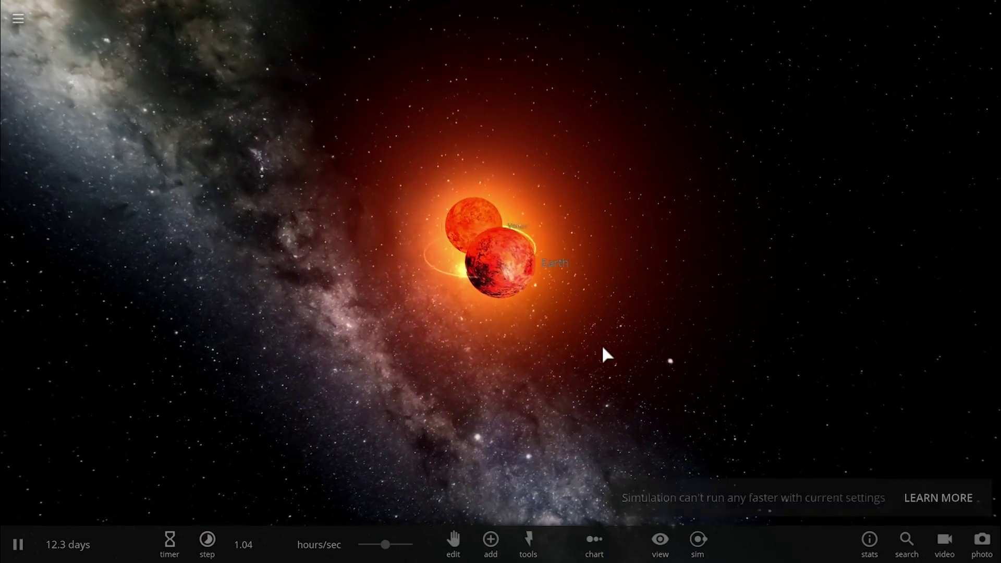
scroll(602, 346, "up", 3)
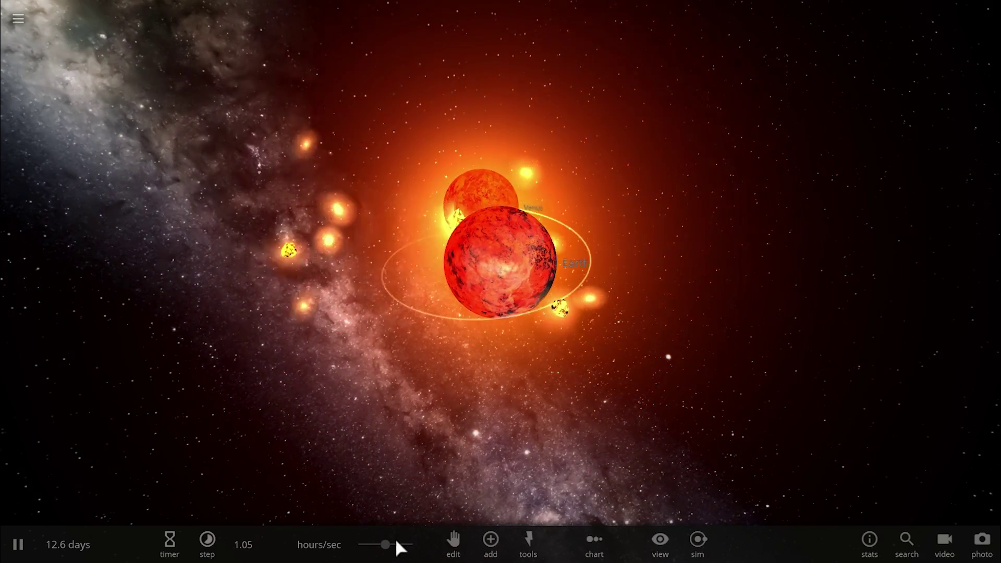
mouse_move(391, 543)
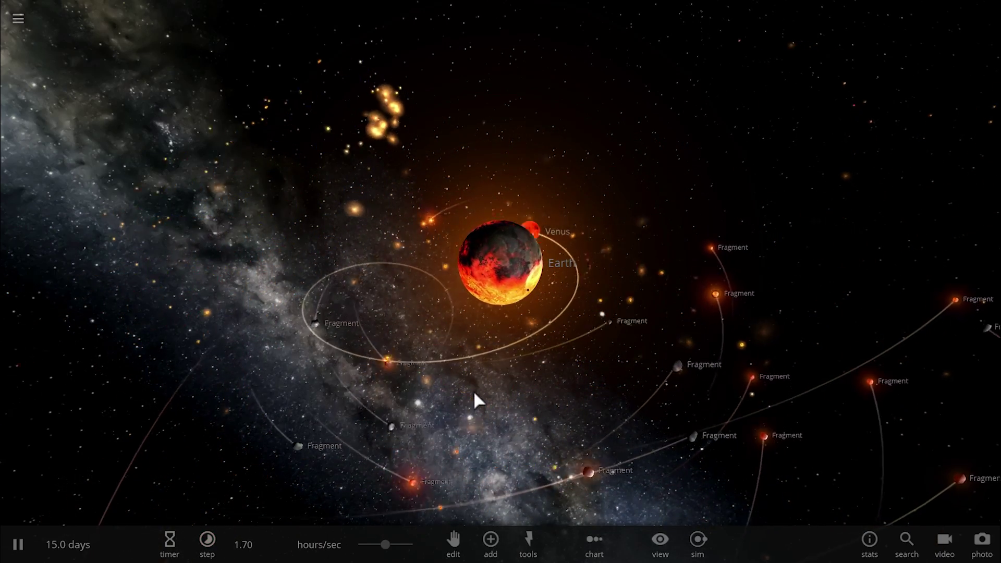
Rename Venus as MOON during a pause and resume the simulation at about 3.4 hours/sec
key("space")
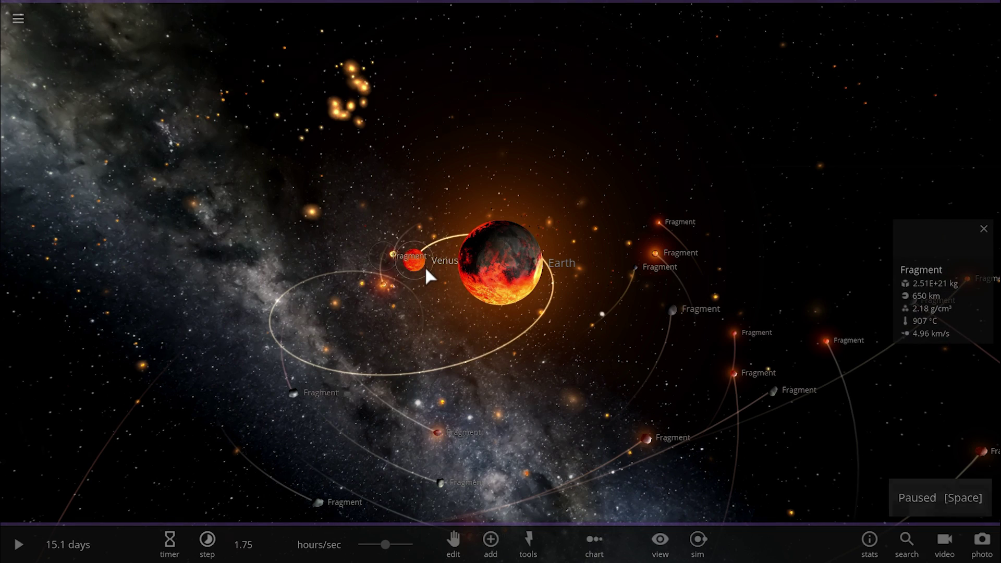
left_click(424, 266)
left_click(982, 19)
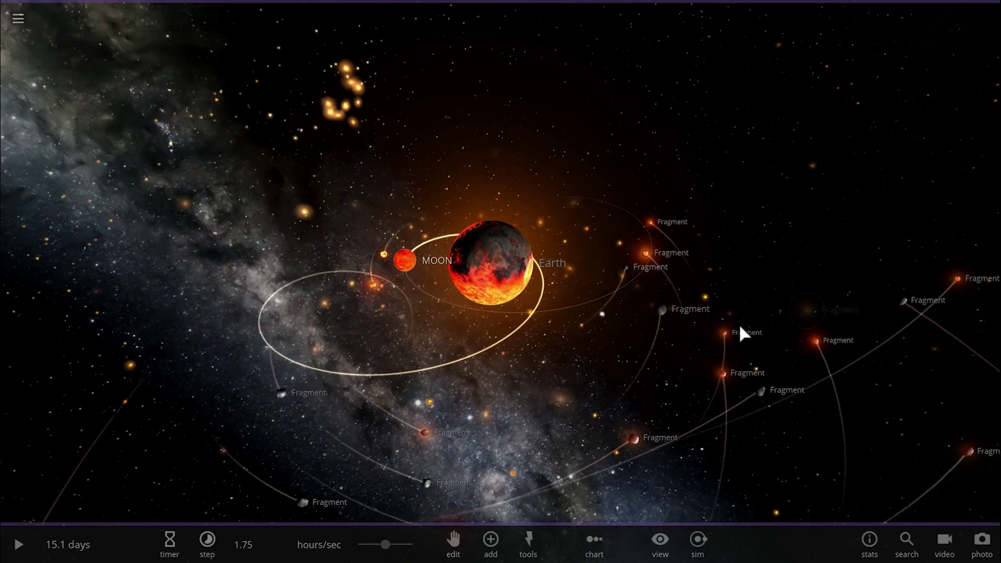
key("space")
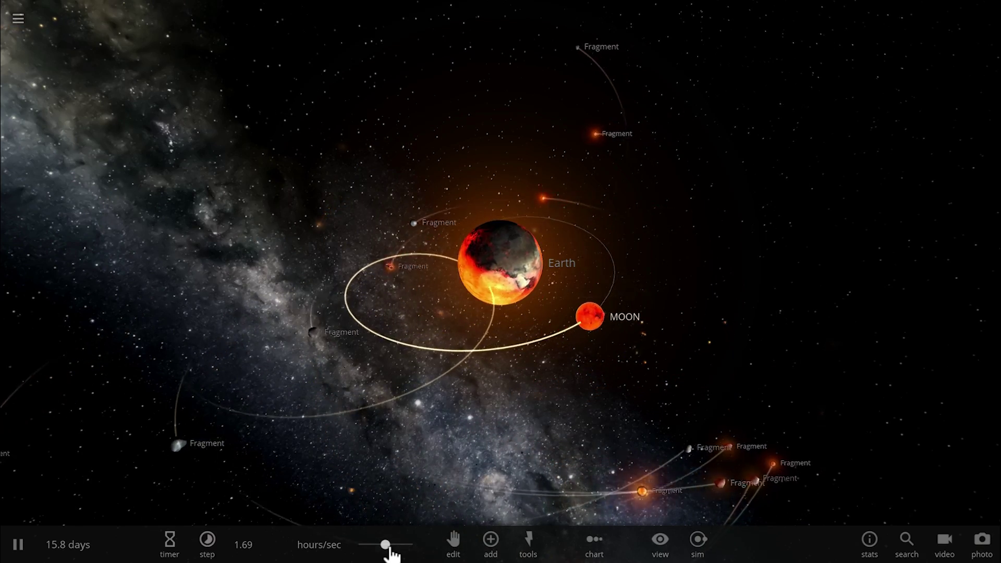
left_click_drag(386, 554, 401, 555)
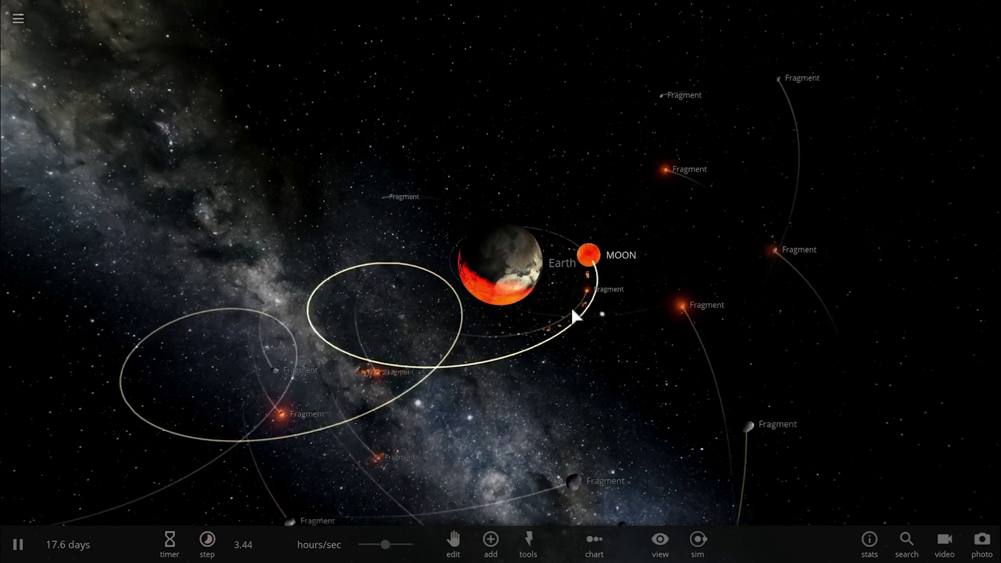
View the properties of MOON and Earth during pauses, and resume to watch the fragments circle Earth
key("space")
double_click(440, 324)
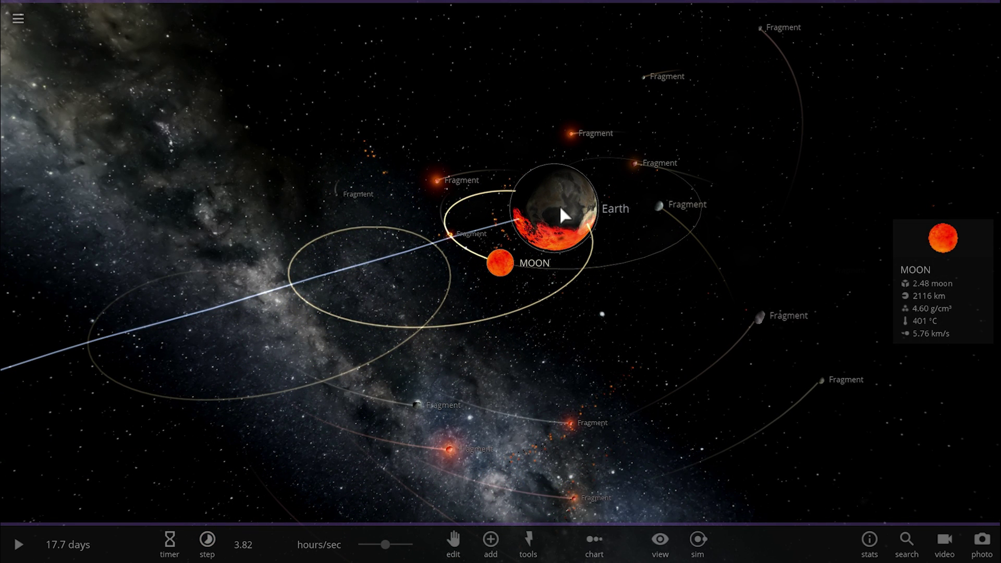
left_click(561, 206)
key("space")
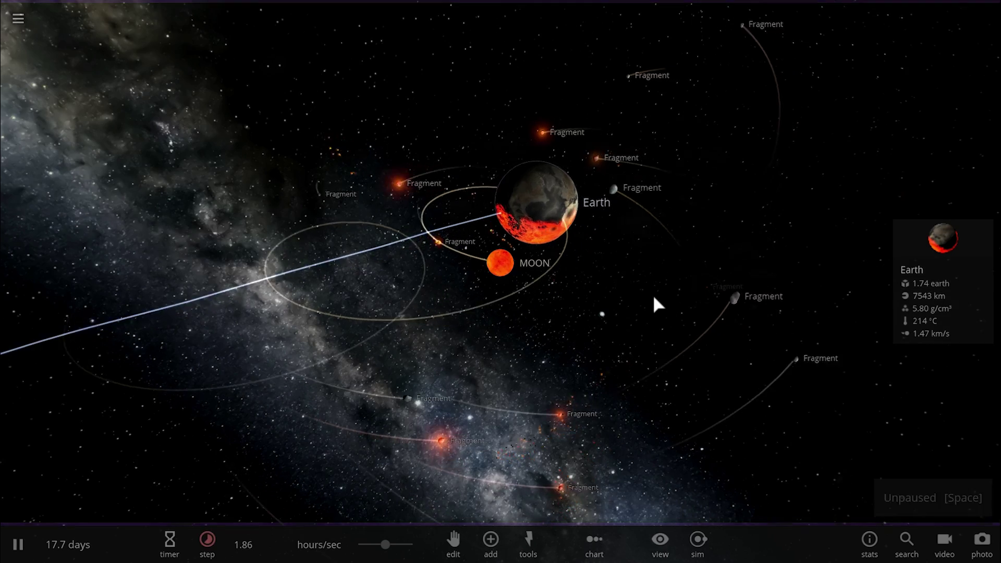
key("space")
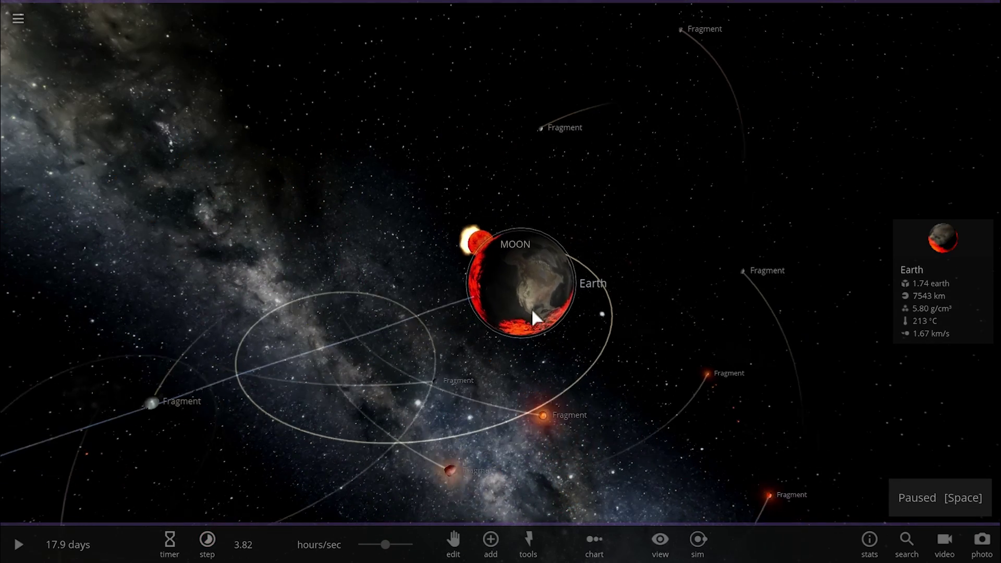
key("space")
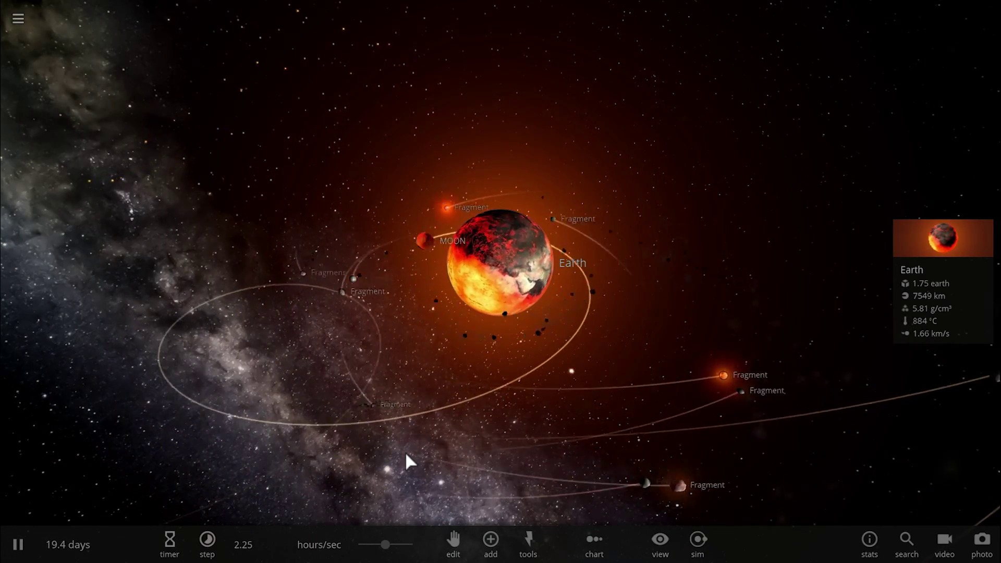
left_click_drag(405, 454, 436, 456)
scroll(421, 453, "down", 3)
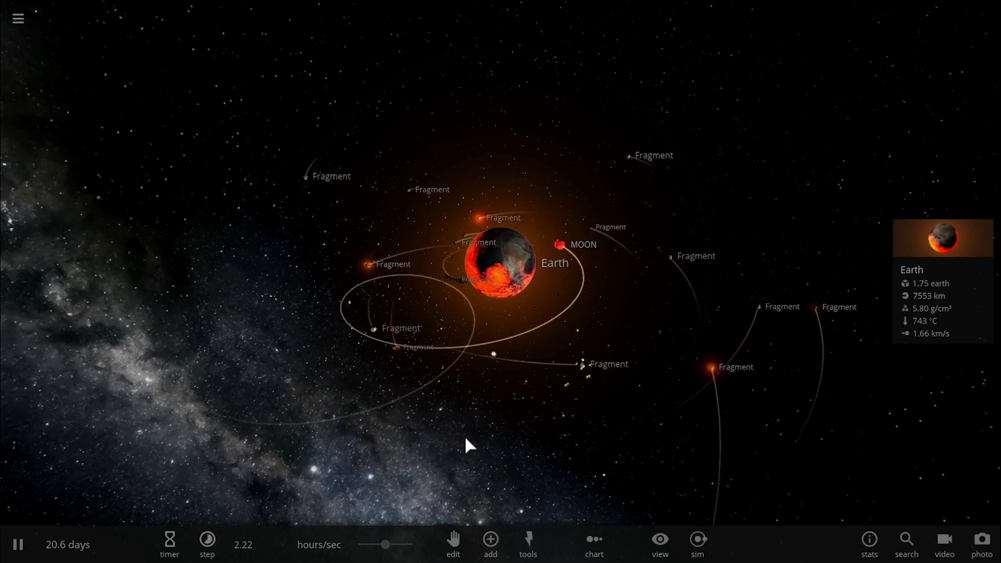
left_click_drag(465, 436, 497, 416)
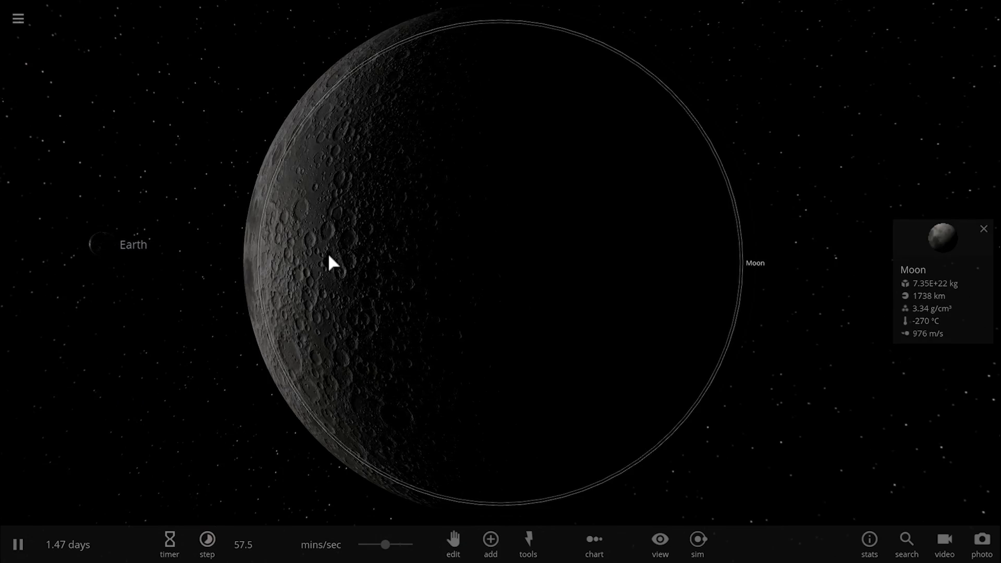
Examine the real Moon's surface from several sides and its orbit around Earth
left_click_drag(328, 254, 589, 269)
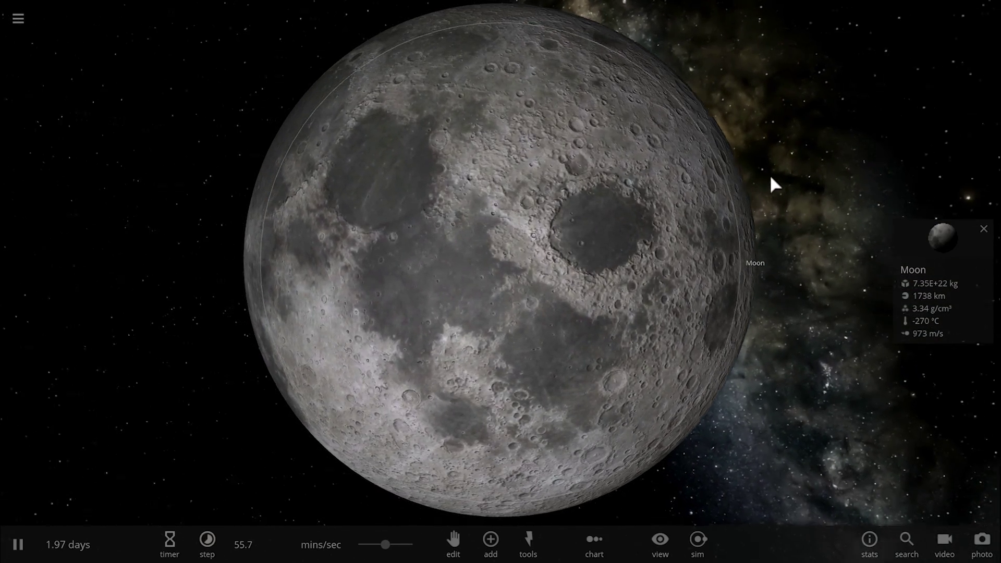
scroll(771, 178, "down", 5)
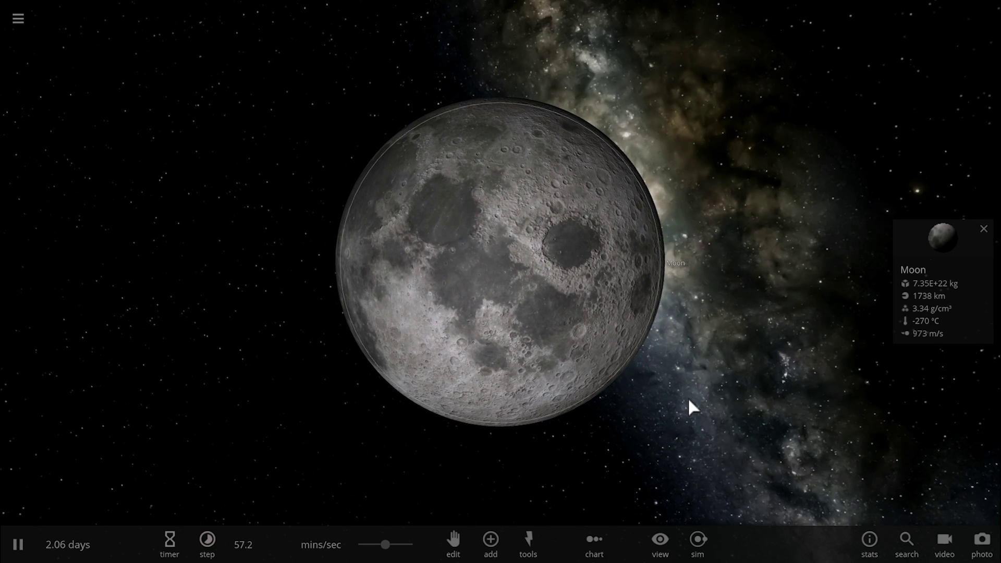
left_click_drag(688, 402, 723, 410)
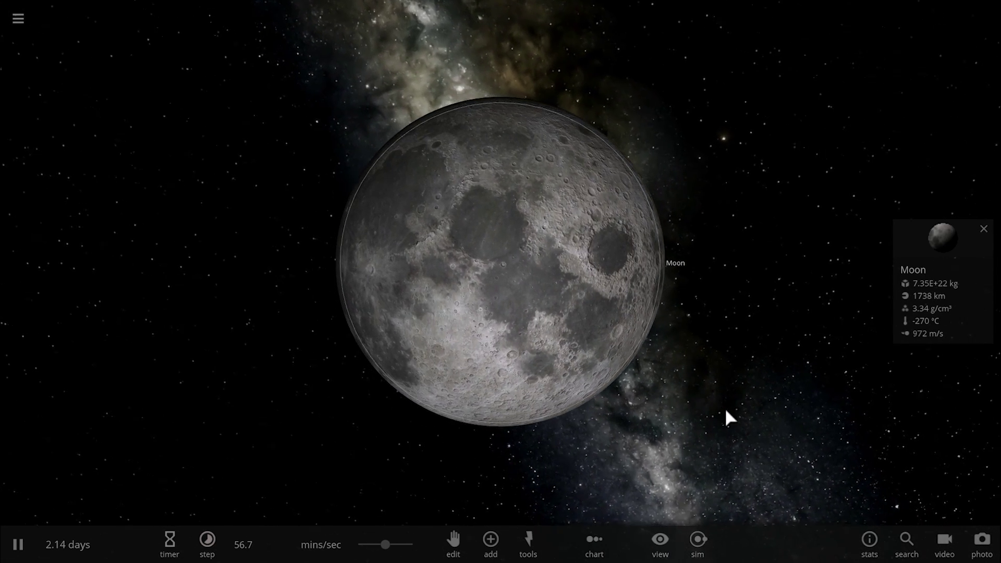
left_click_drag(642, 426, 652, 436)
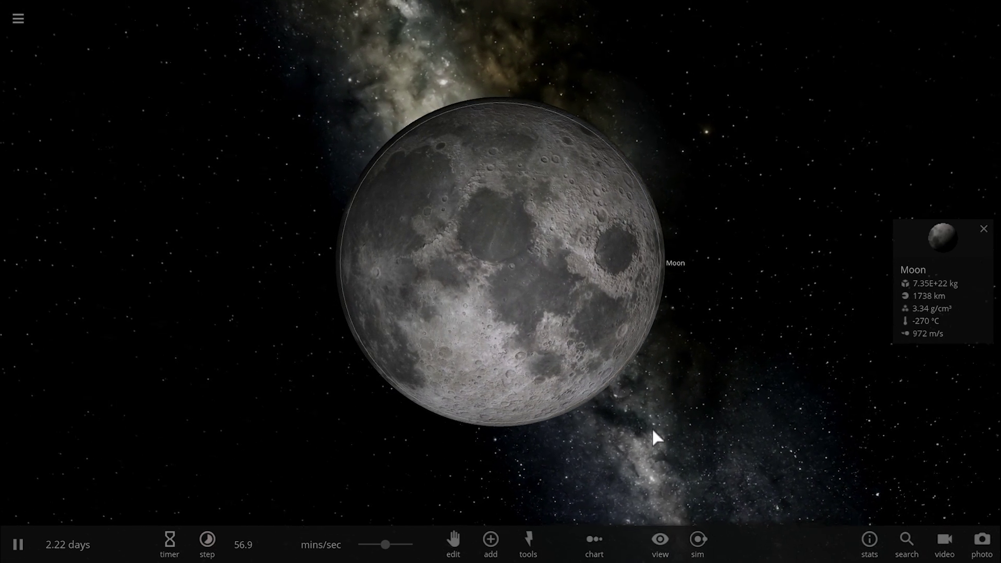
left_click_drag(216, 320, 529, 263)
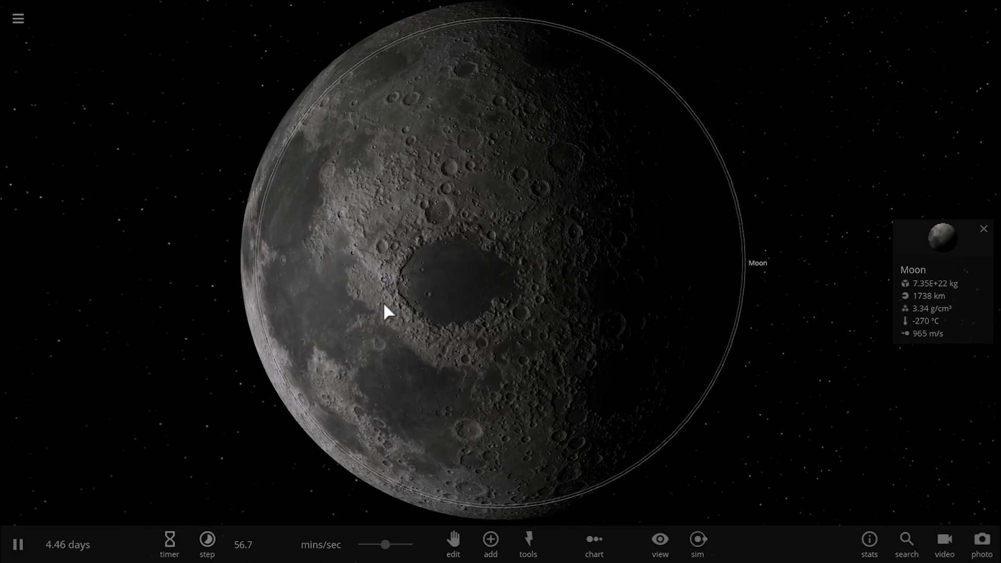
left_click_drag(393, 307, 586, 295)
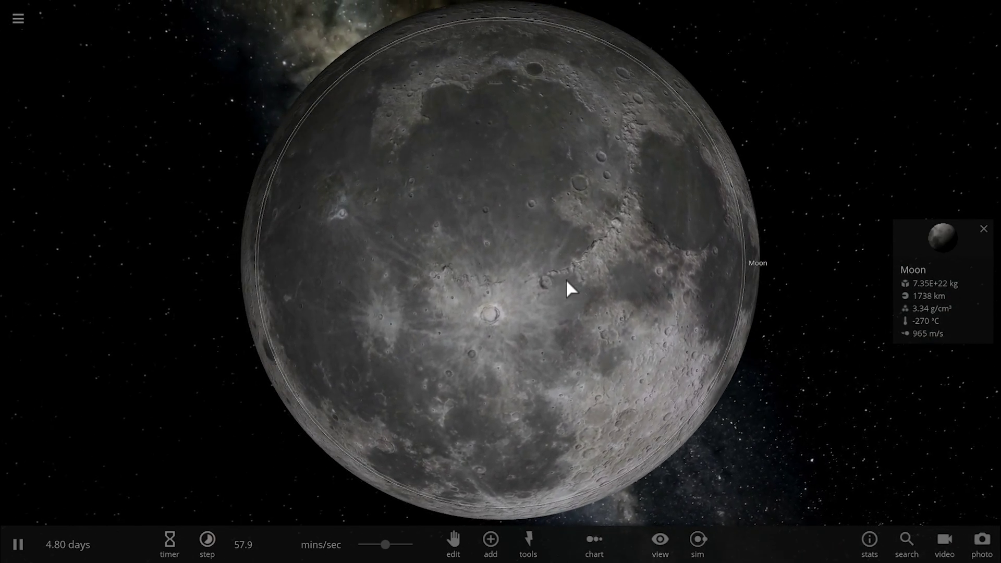
left_click_drag(481, 261, 495, 261)
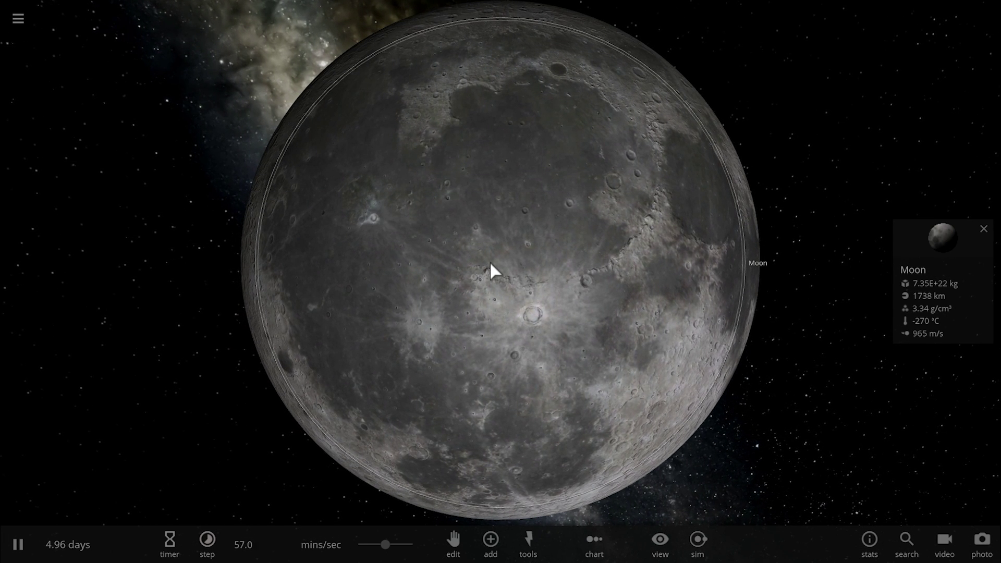
scroll(490, 263, "down", 5)
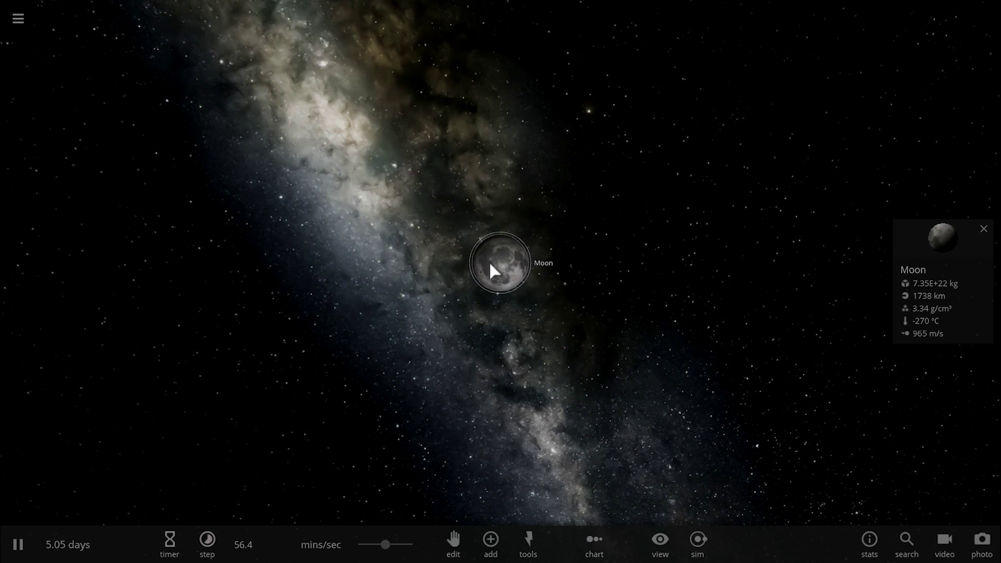
scroll(492, 268, "down", 3)
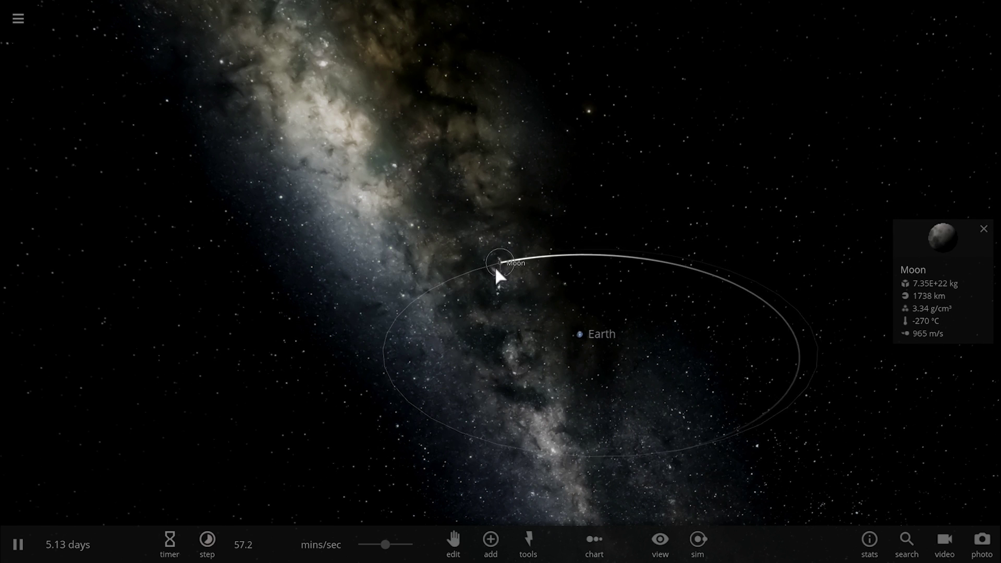
Select and view Earth up close, raising the simulation speed to about 1.7 hours/sec
left_click(576, 329)
scroll(531, 304, "up", 8)
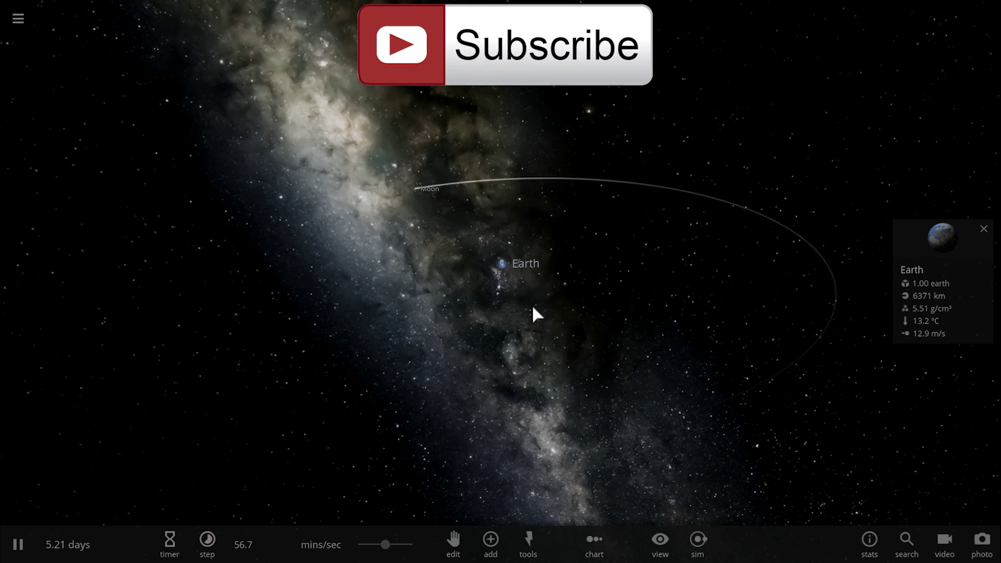
scroll(528, 304, "up", 5)
scroll(492, 289, "down", 3)
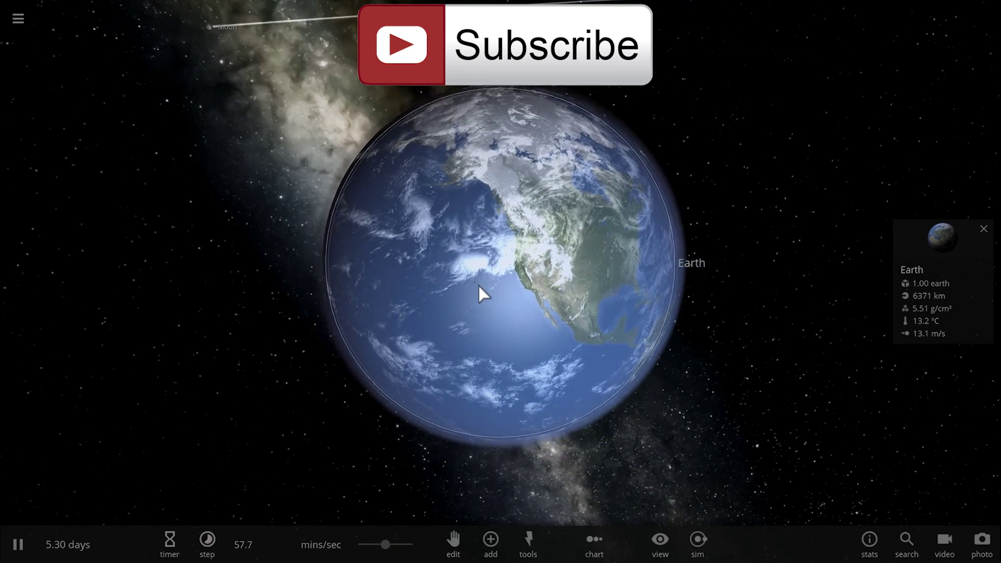
left_click_drag(477, 283, 467, 268)
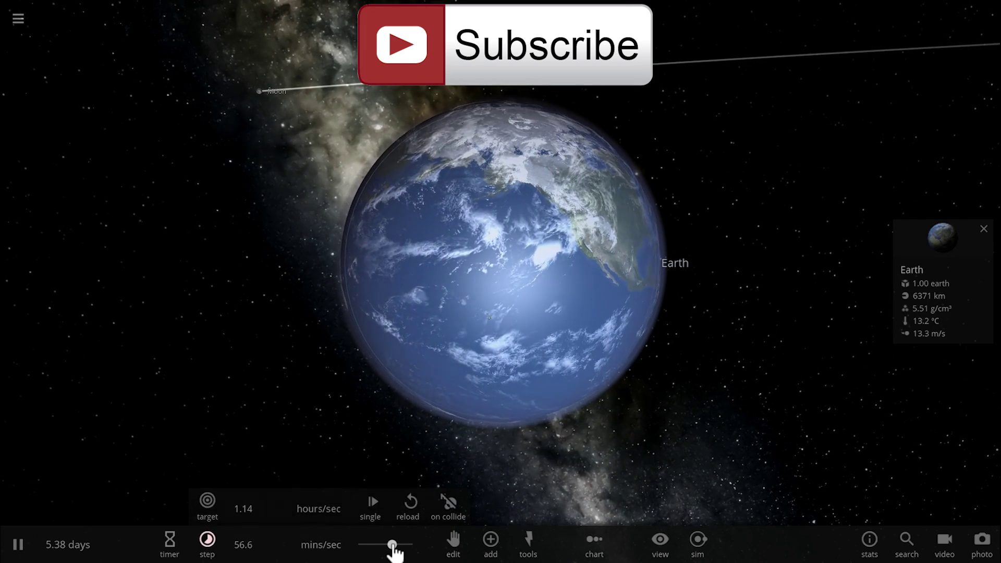
left_click_drag(394, 545, 396, 545)
left_click_drag(480, 471, 454, 453)
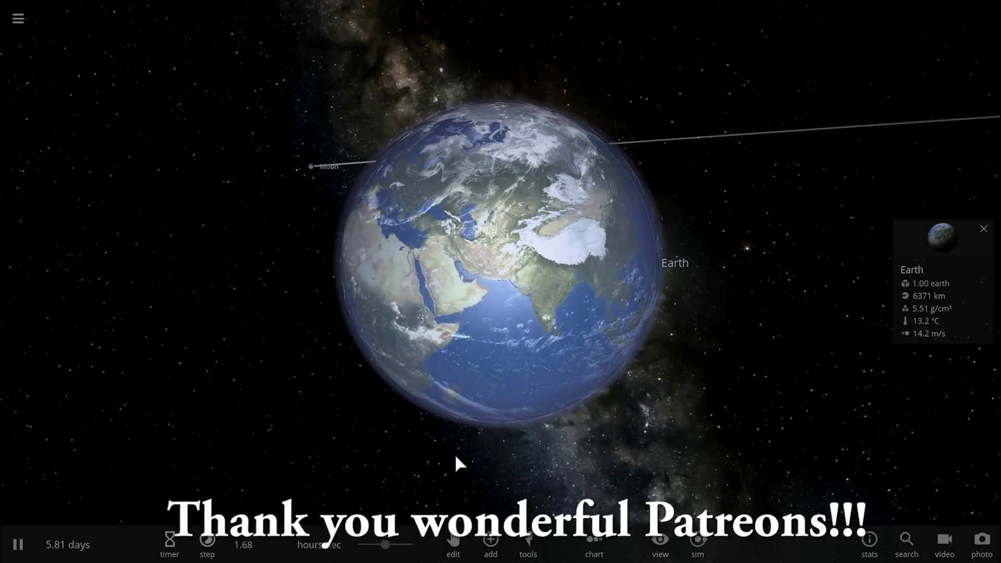